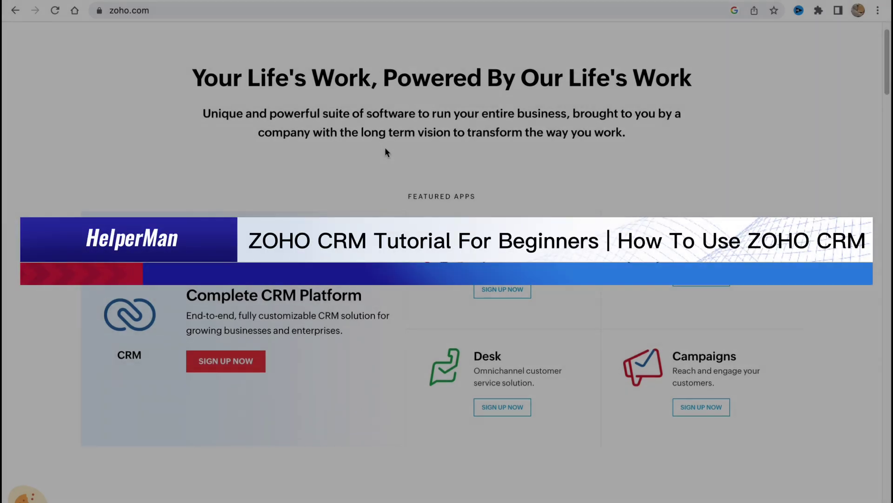
# Scroll through the Zoho homepage and drag back up to the top.
pyautogui.scroll(2, 384, 149)
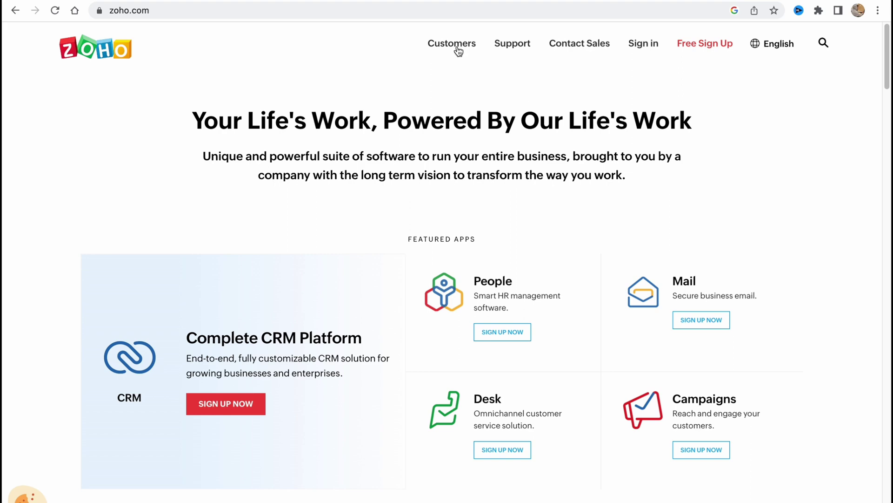
pyautogui.scroll(-5, 496, 241)
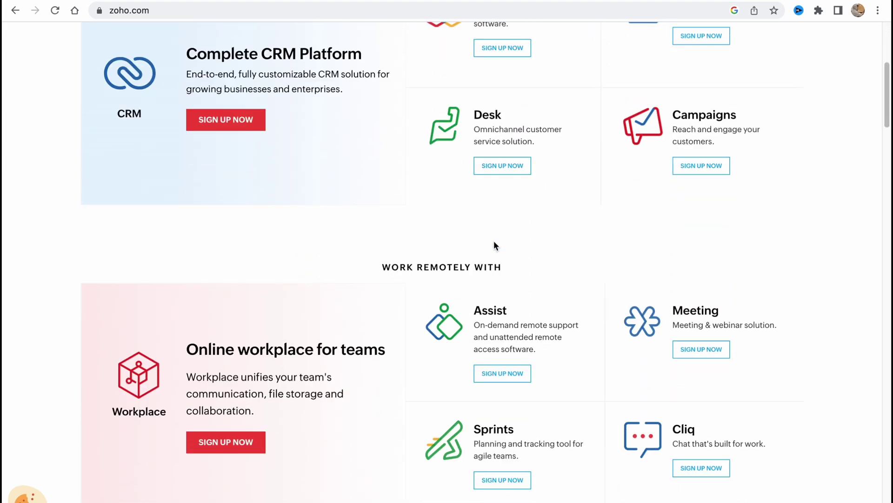
pyautogui.scroll(-5, 494, 242)
pyautogui.scroll(-4, 494, 242)
pyautogui.scroll(-3, 494, 242)
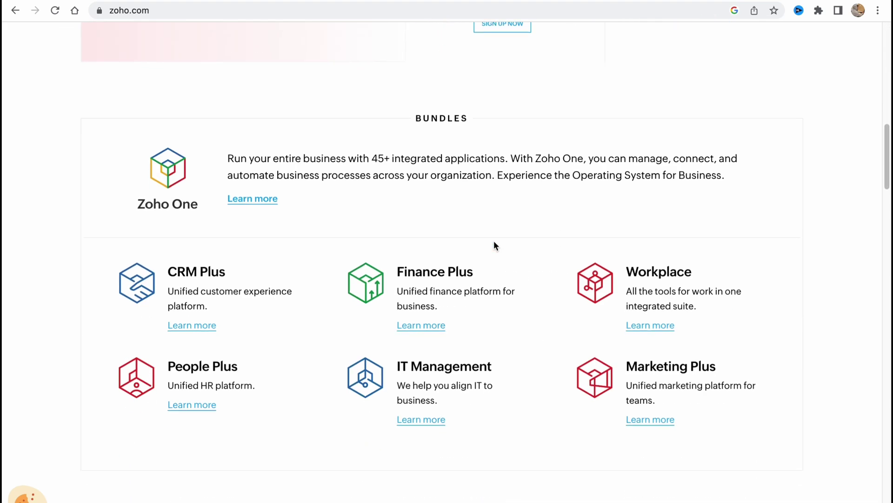
pyautogui.scroll(-4, 482, 250)
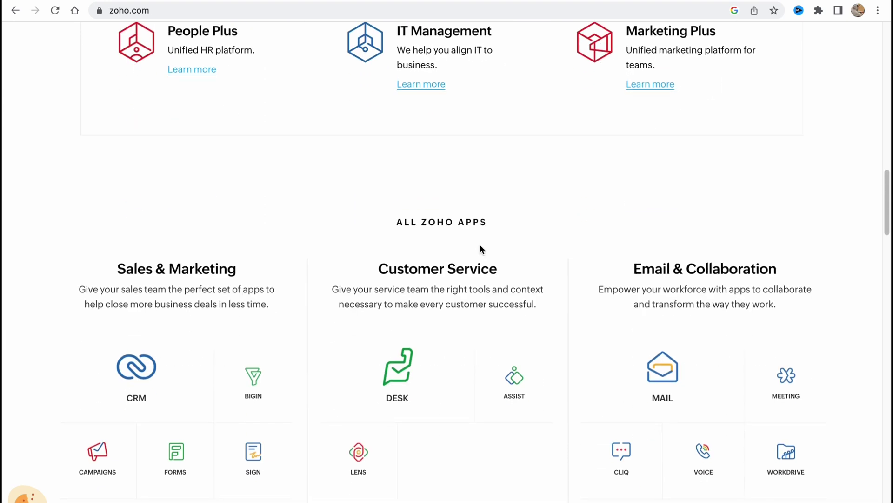
pyautogui.scroll(-8, 481, 249)
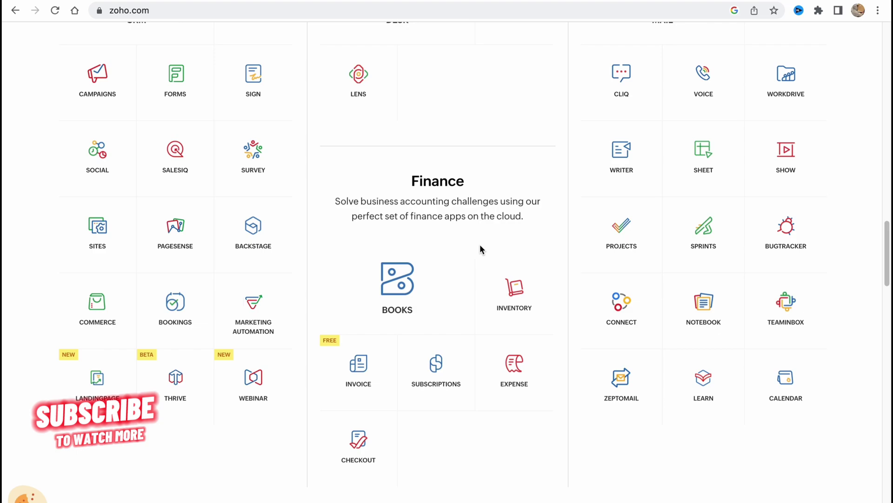
pyautogui.scroll(-9, 480, 250)
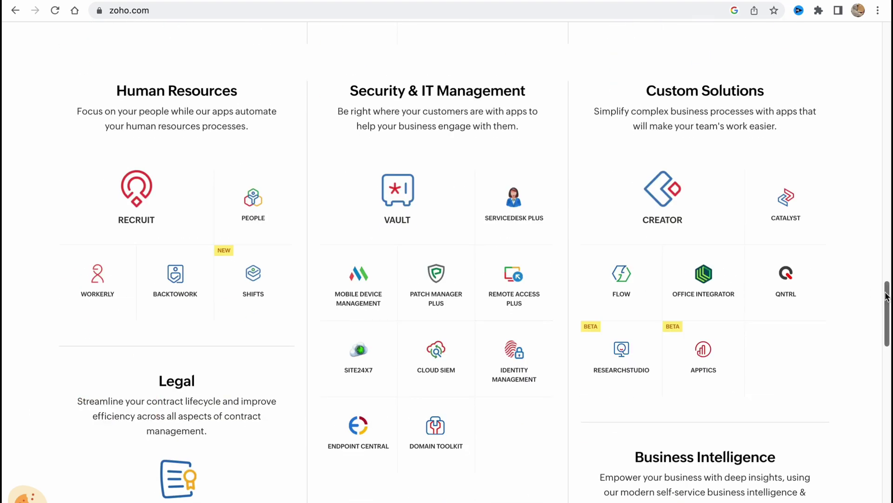
pyautogui.moveTo(886, 297); pyautogui.dragTo(886, 33)
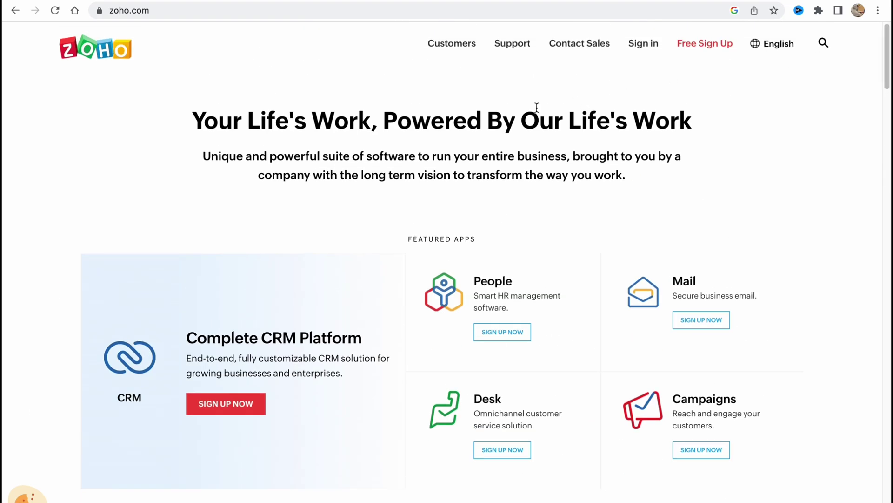
# Sign up free with a Google account, update the location to Belarus, and continue.
pyautogui.click(708, 48)
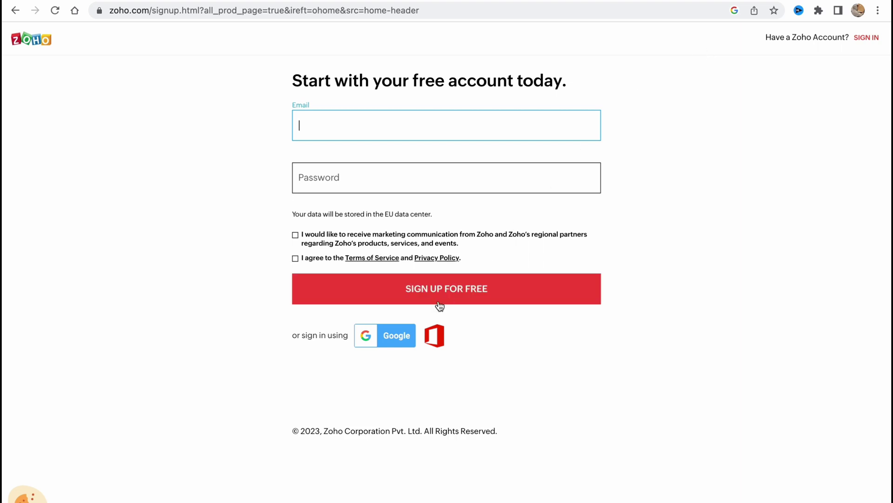
pyautogui.click(380, 332)
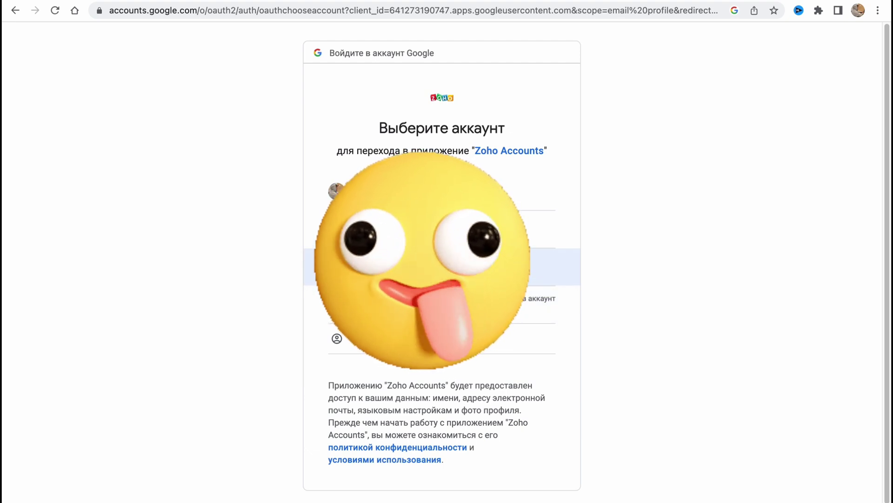
pyautogui.click(398, 266)
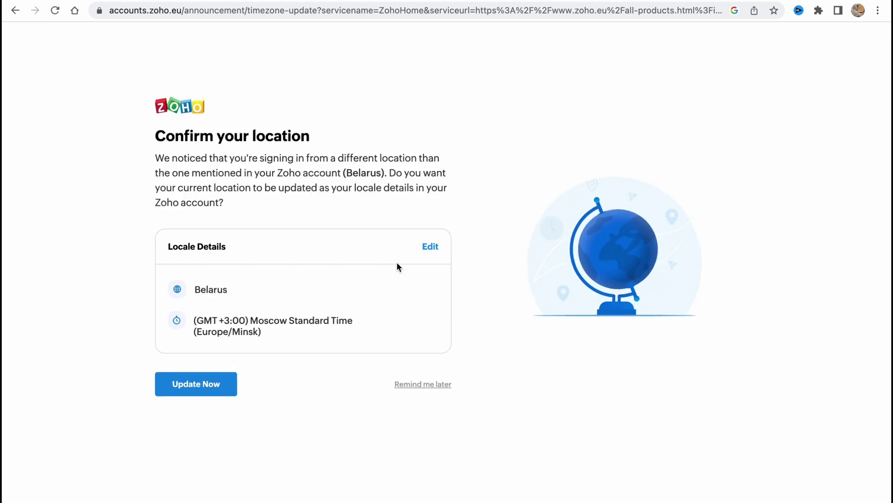
pyautogui.click(206, 385)
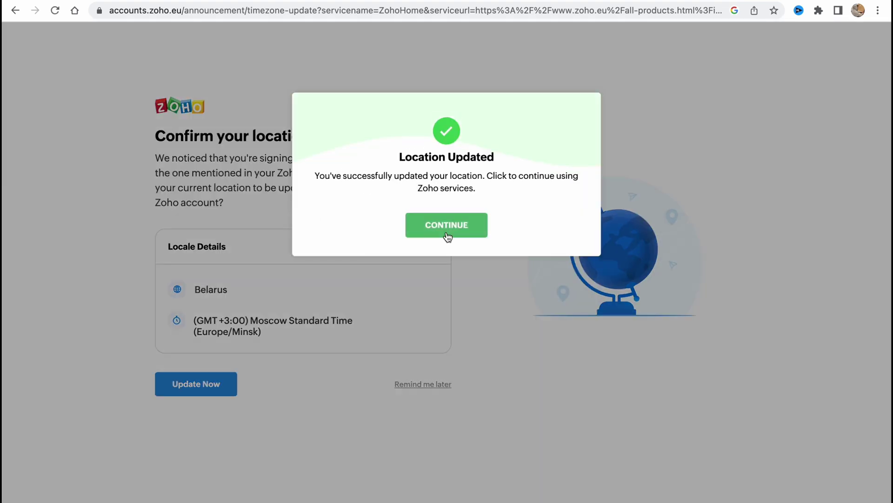
pyautogui.click(457, 228)
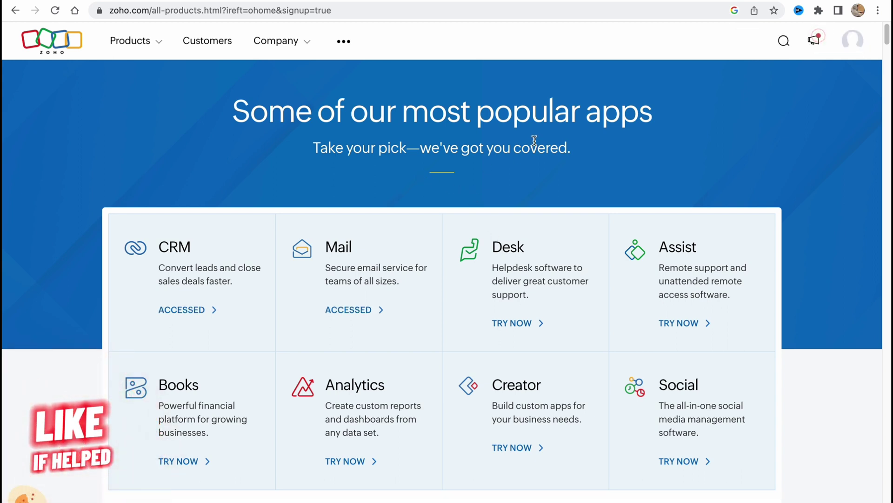
# Open CRM from its ACCESSED card on the all-products page.
pyautogui.scroll(-1, 427, 170)
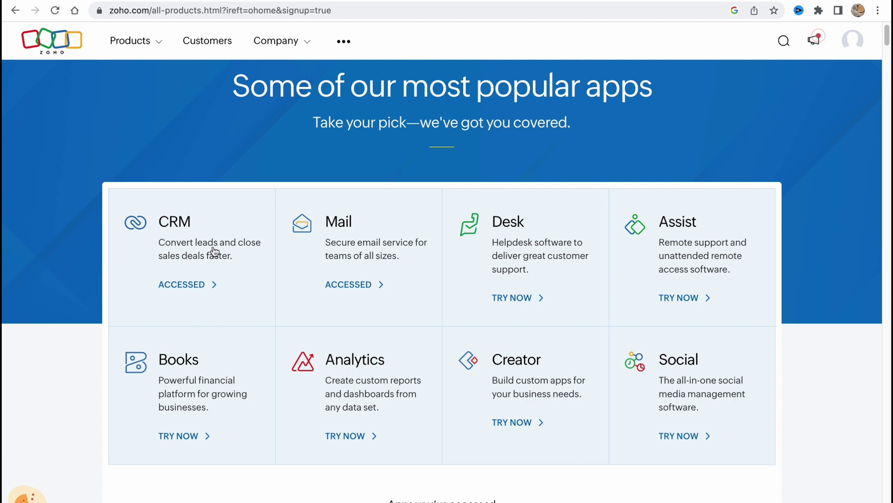
pyautogui.click(191, 285)
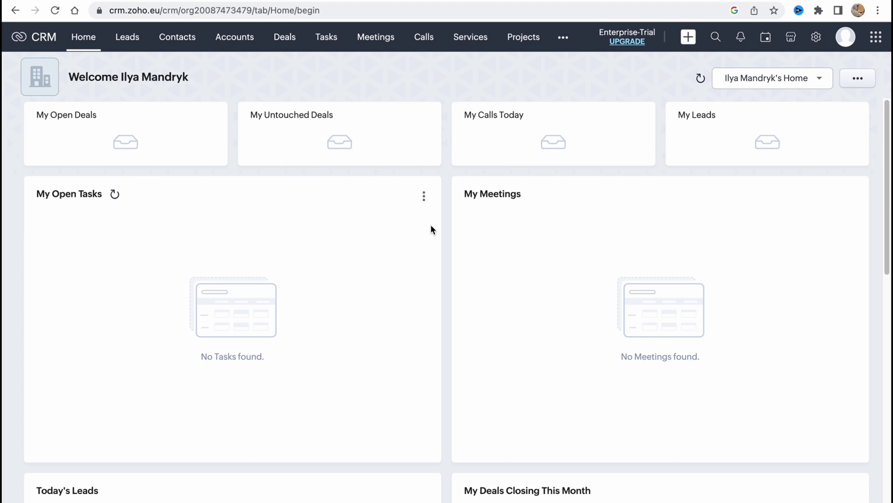
pyautogui.click(84, 45)
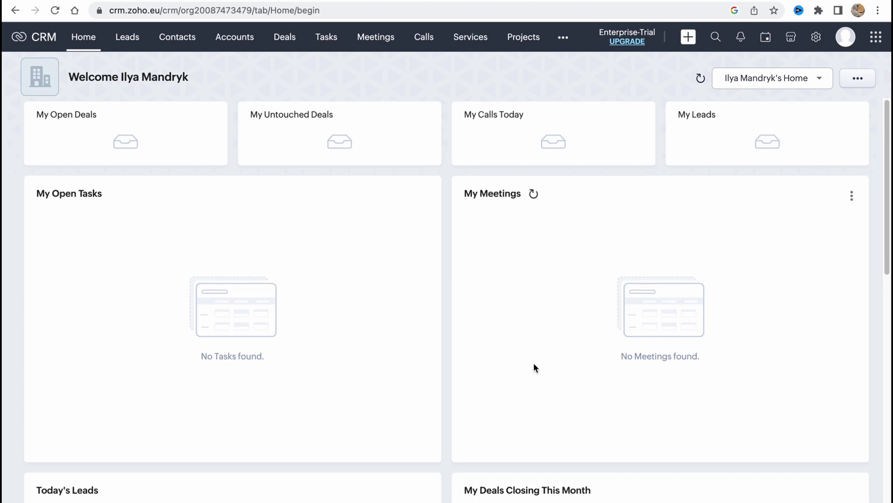
pyautogui.scroll(-5, 534, 366)
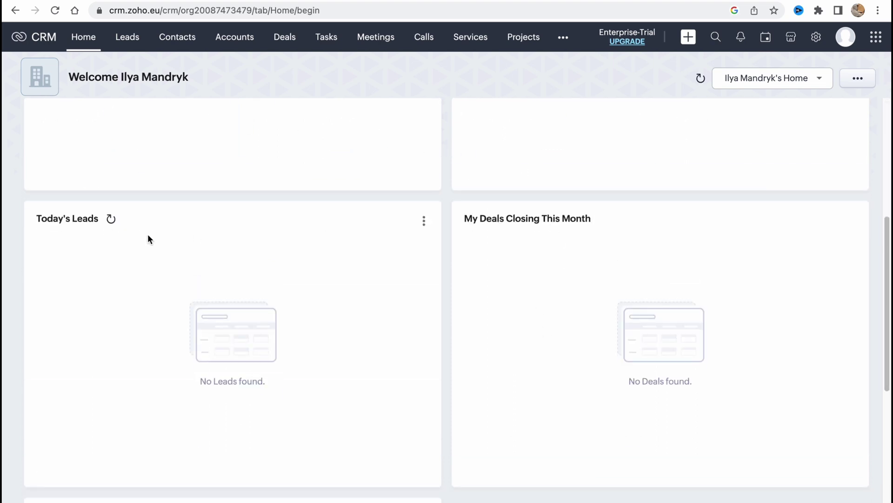
pyautogui.scroll(-5, 239, 286)
pyautogui.scroll(3, 196, 275)
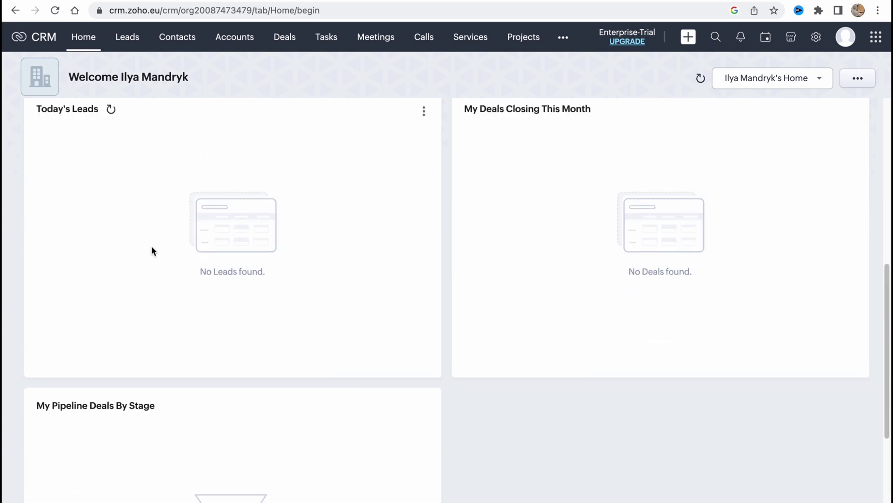
pyautogui.scroll(7, 151, 251)
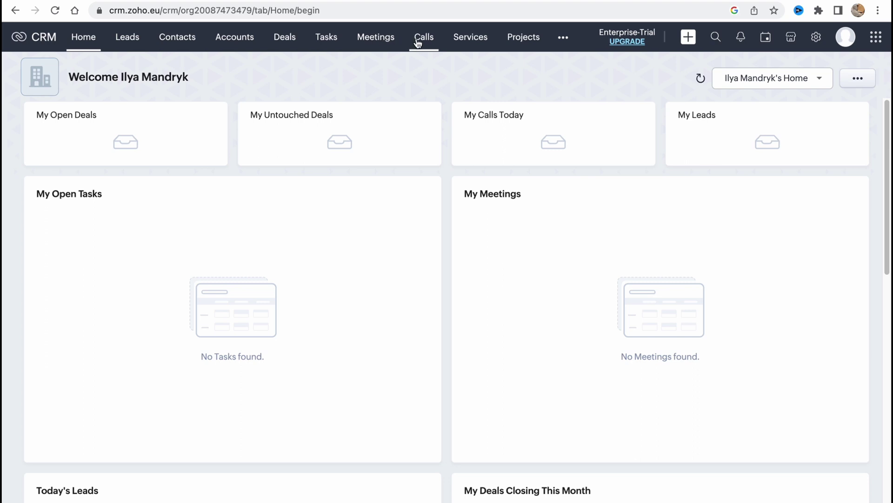
pyautogui.click(563, 41)
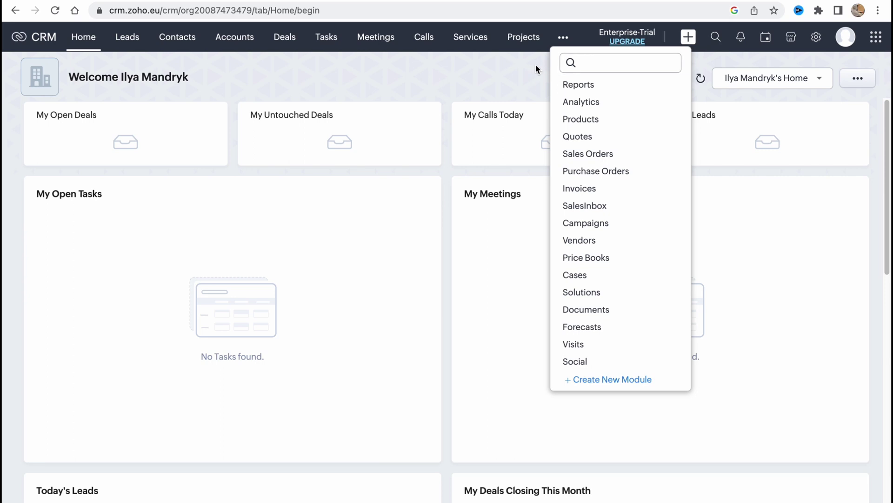
pyautogui.click(529, 93)
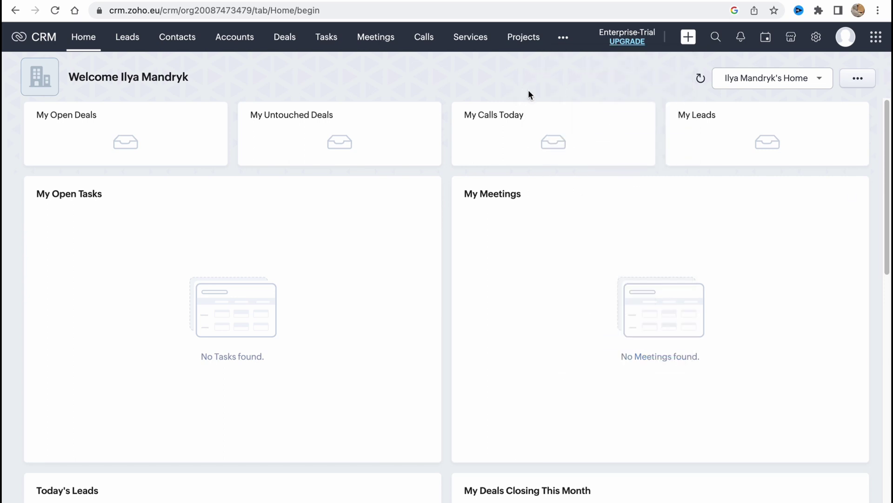
pyautogui.click(849, 39)
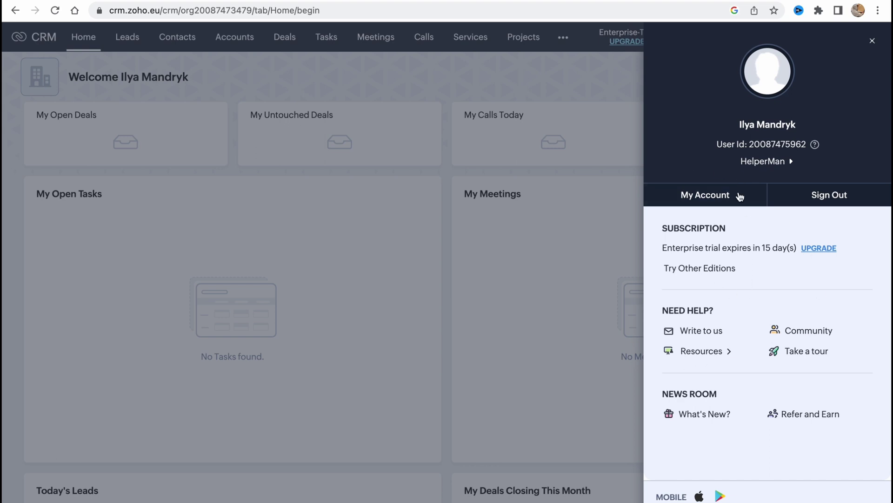
pyautogui.click(874, 43)
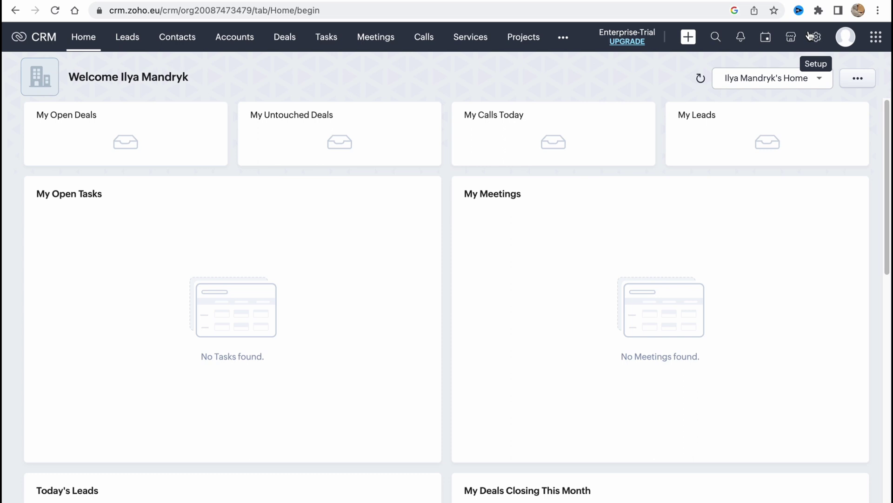
# Switch to the Leads module and start Create a Lead.
pyautogui.click(128, 39)
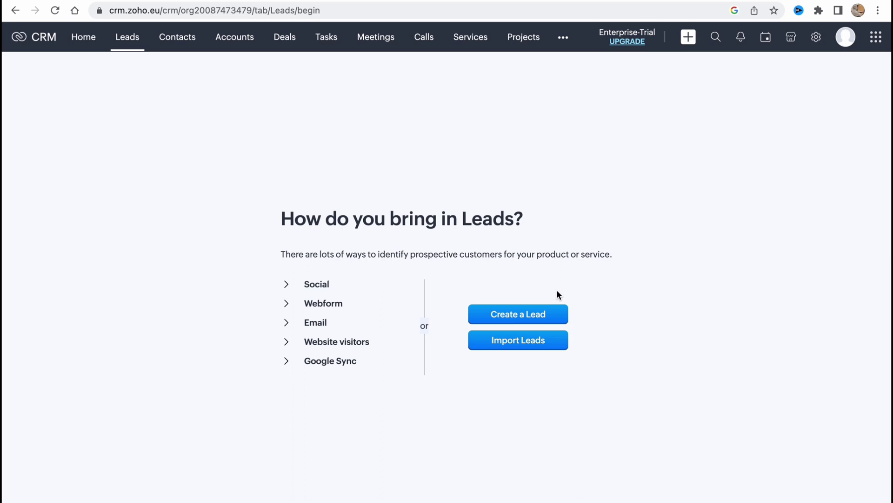
pyautogui.click(516, 319)
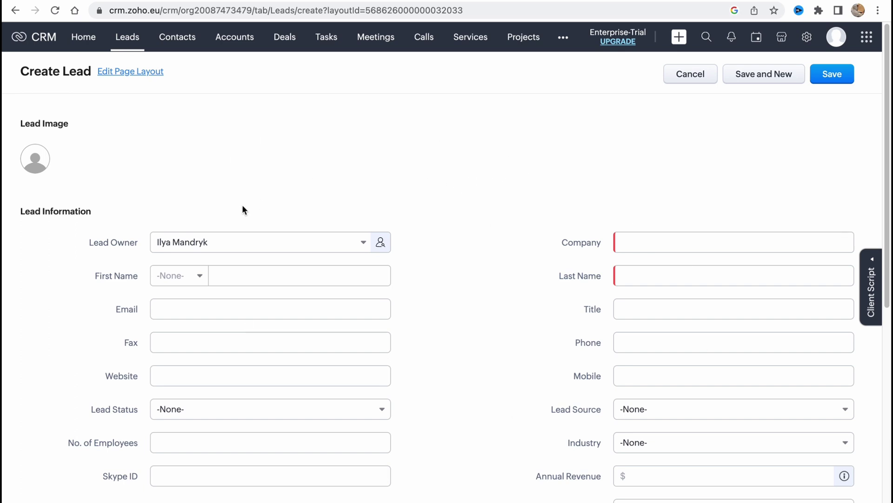
# Enter 123 as both Company and Last Name, then save the lead.
pyautogui.click(637, 243)
pyautogui.write('123')
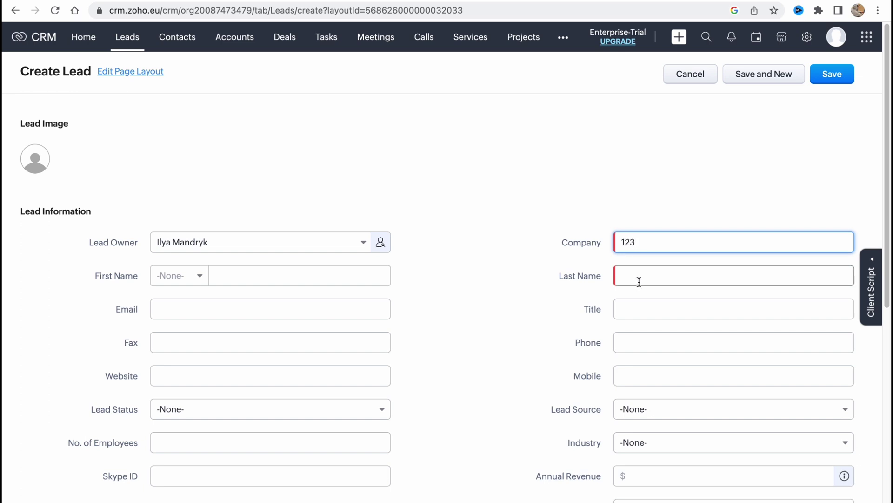
pyautogui.click(638, 279)
pyautogui.write('123')
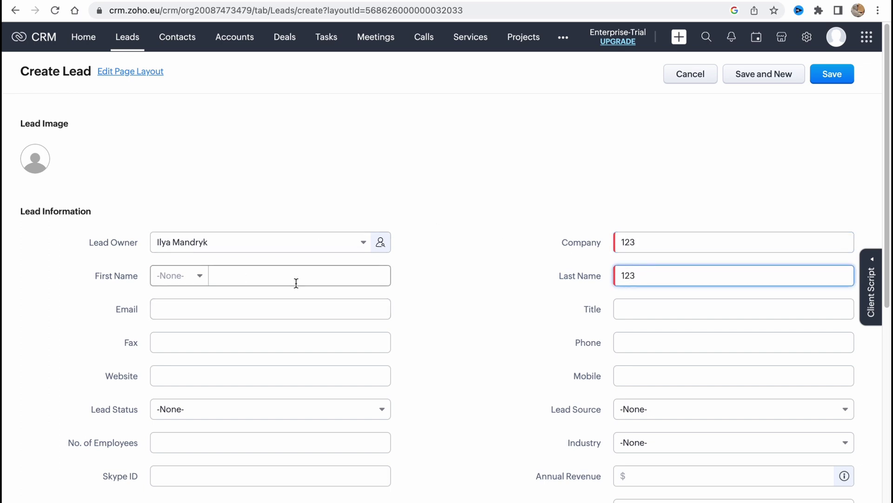
pyautogui.scroll(-3, 579, 318)
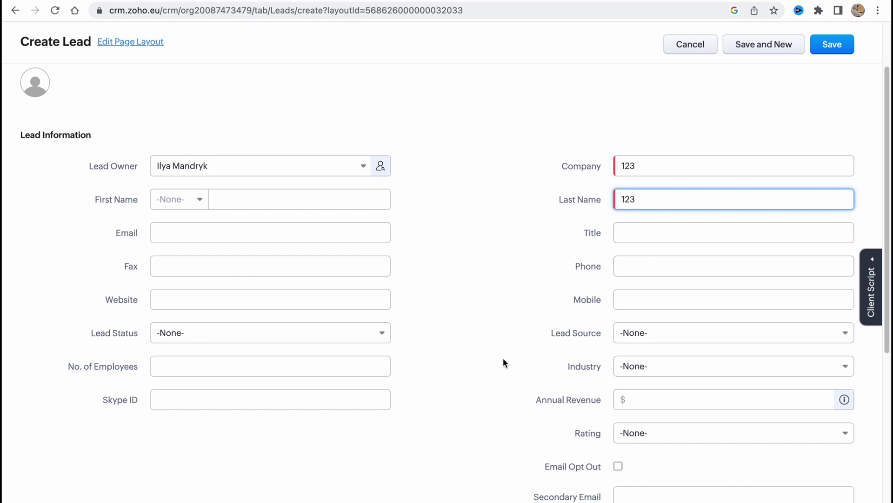
pyautogui.scroll(-5, 503, 362)
pyautogui.scroll(8, 501, 358)
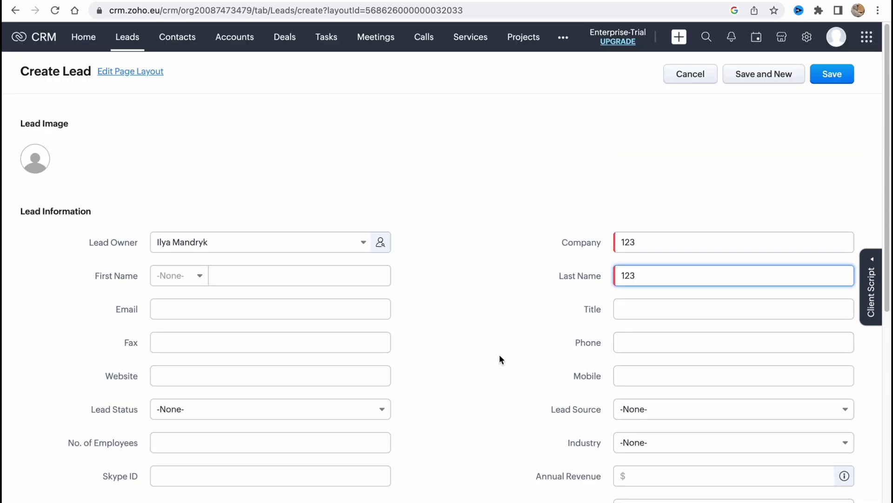
pyautogui.click(827, 76)
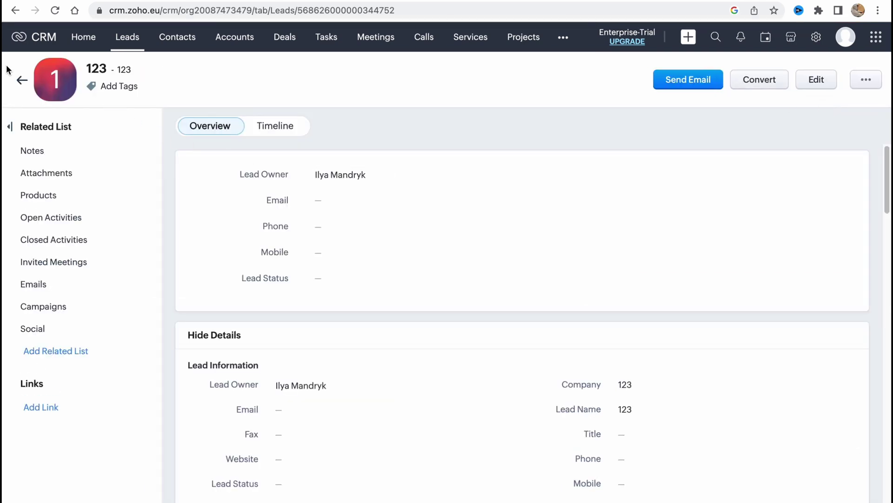
# Open the 123 lead from All Leads and toggle between its Overview and Timeline.
pyautogui.click(22, 80)
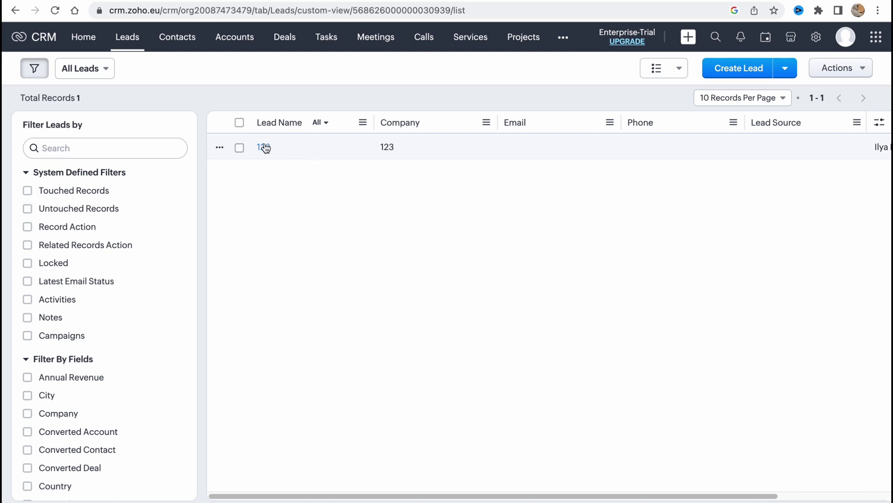
pyautogui.click(264, 149)
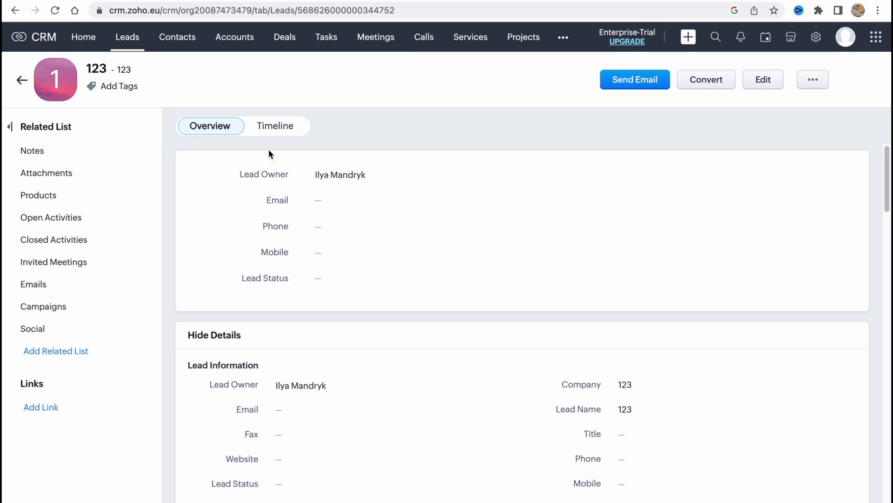
pyautogui.click(276, 126)
pyautogui.click(207, 127)
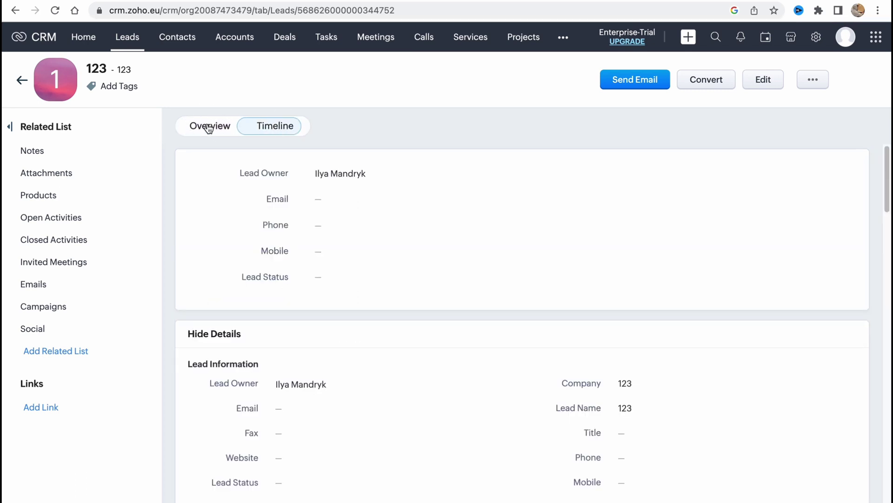
pyautogui.click(276, 127)
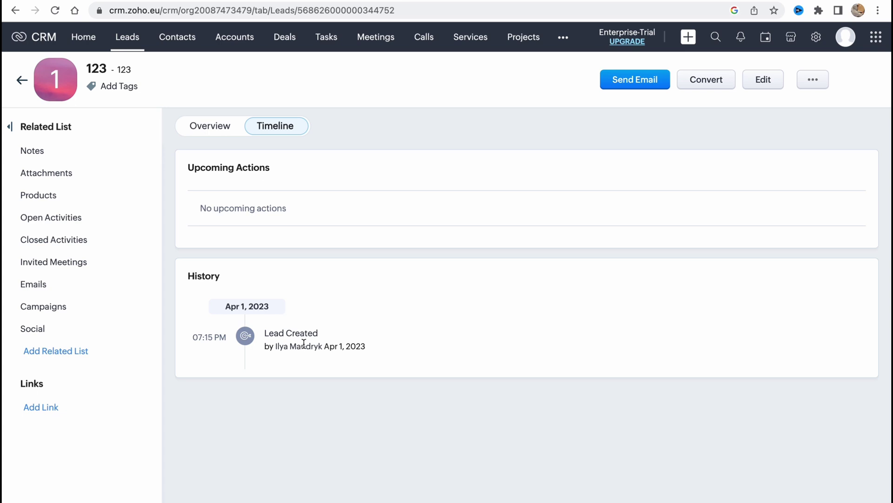
# Jump to the Notes, Closed Activities and Invited Meetings sections, then return to the leads list.
pyautogui.click(51, 158)
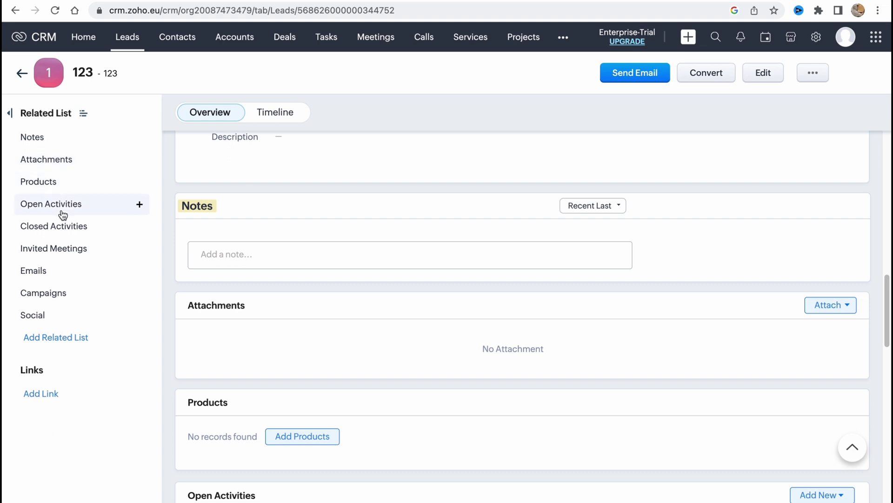
pyautogui.click(69, 231)
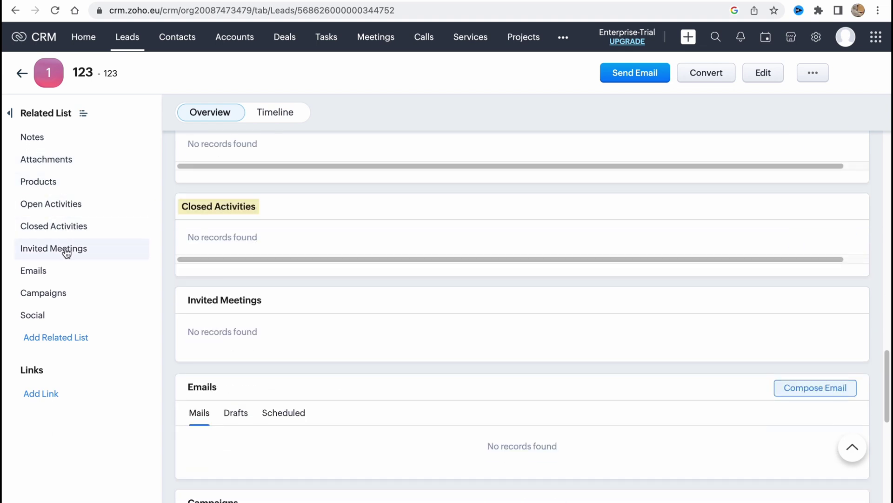
pyautogui.click(65, 251)
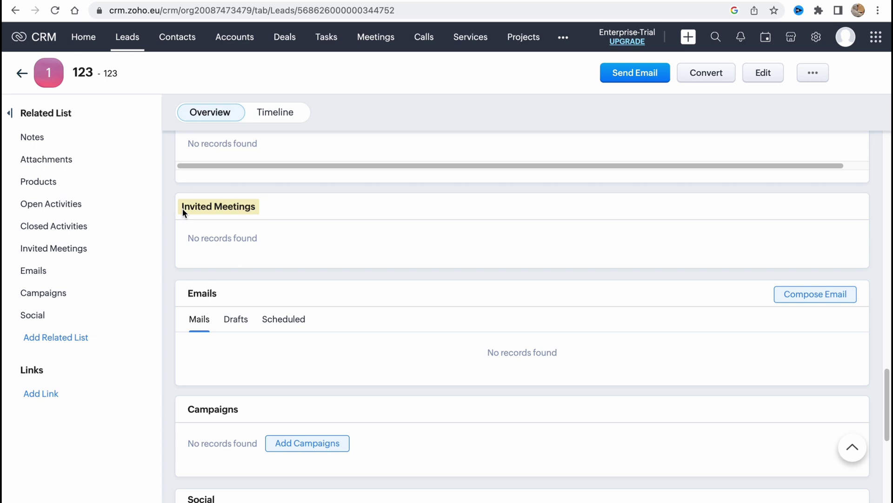
pyautogui.click(21, 73)
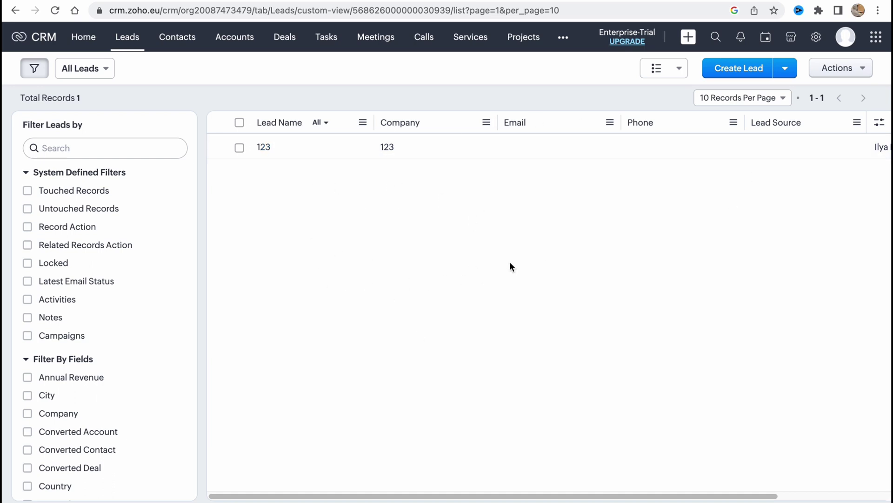
pyautogui.click(844, 73)
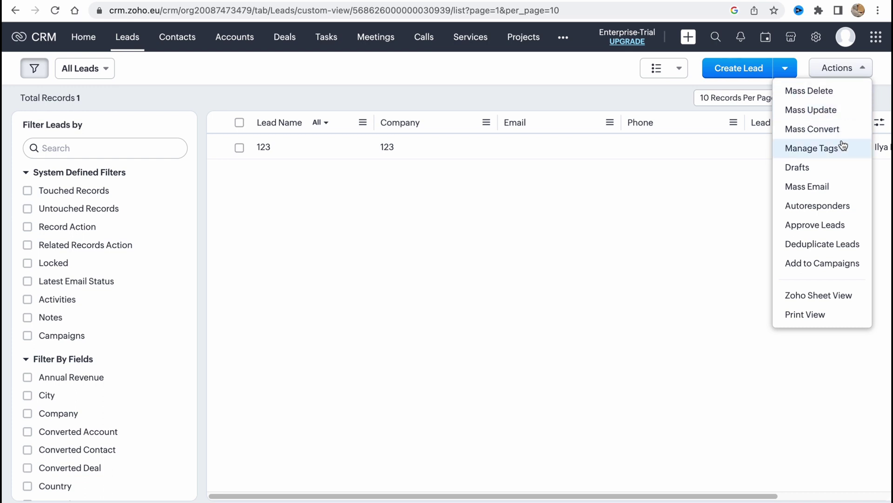
pyautogui.click(817, 189)
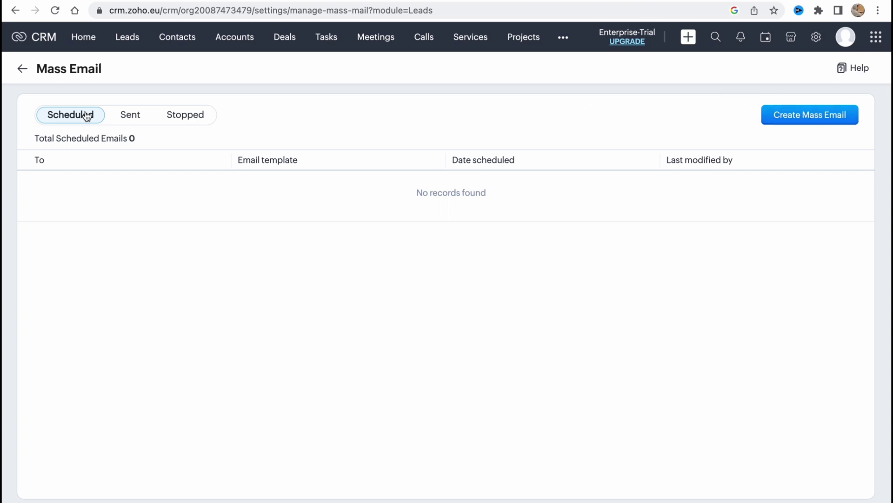
pyautogui.click(23, 70)
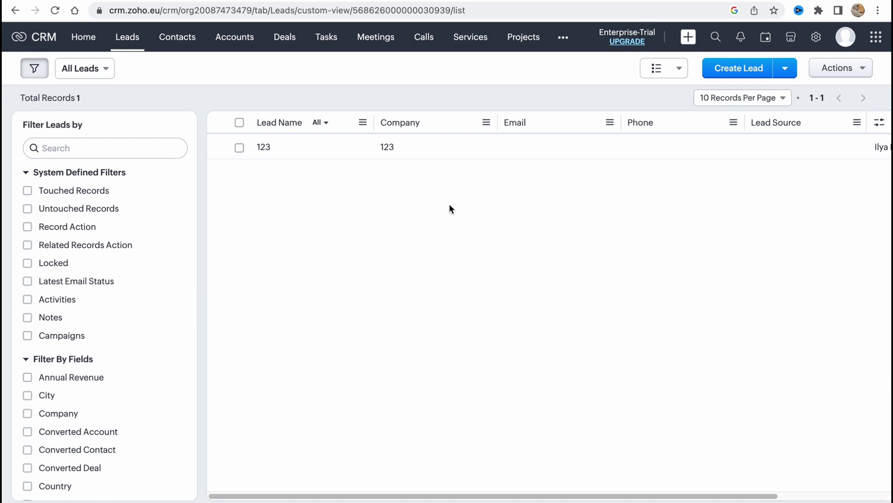
pyautogui.scroll(-1, 60, 326)
pyautogui.scroll(1, 42, 204)
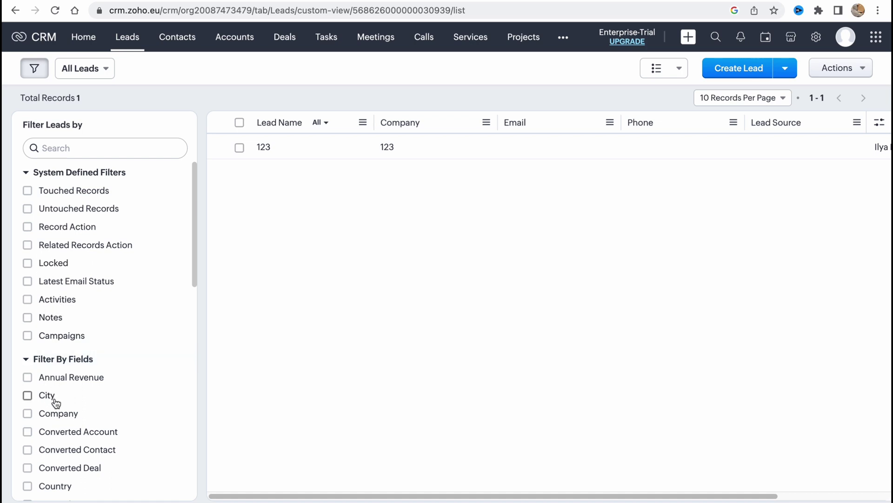
pyautogui.scroll(-10, 88, 414)
pyautogui.scroll(-2, 88, 412)
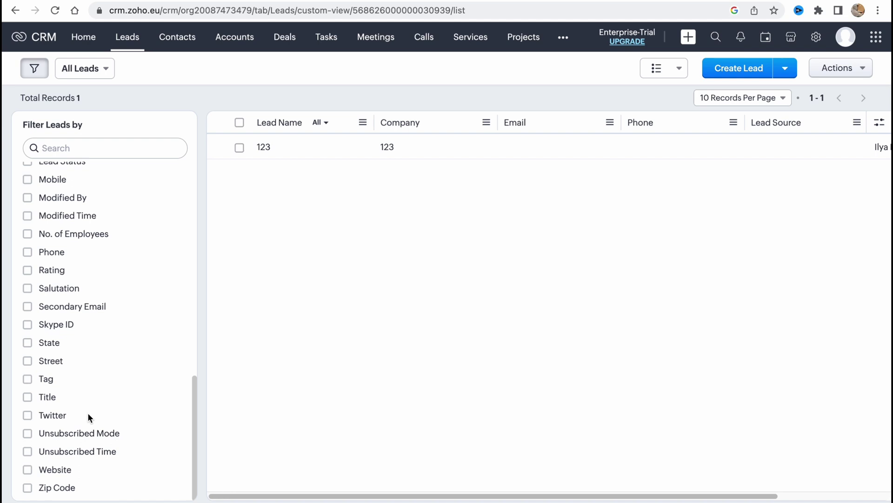
pyautogui.scroll(10, 87, 413)
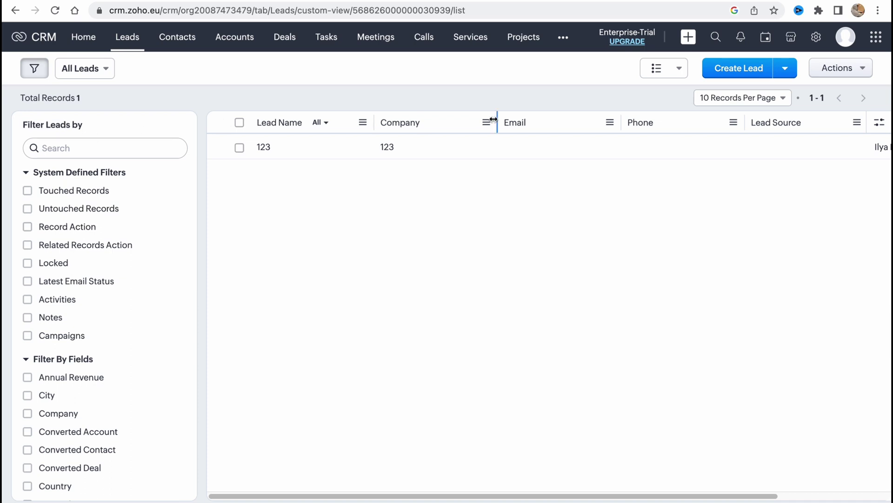
# Choose the Kanban option from the leads view choices.
pyautogui.click(682, 71)
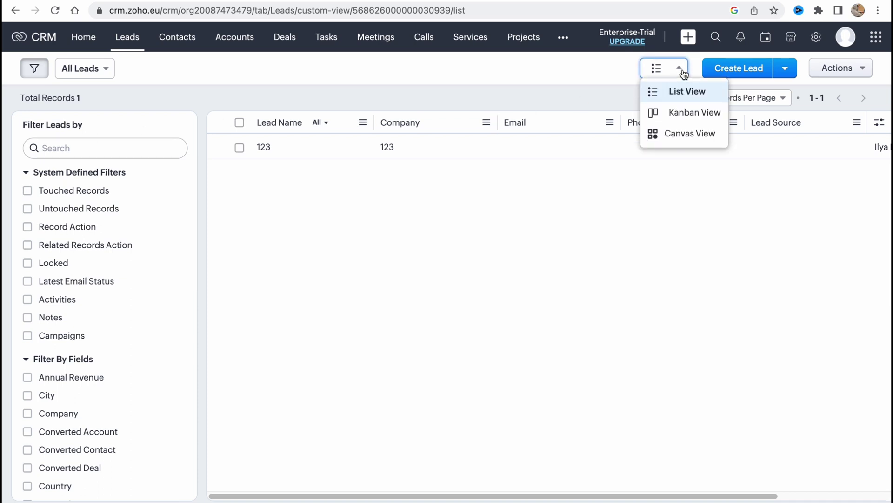
pyautogui.click(682, 71)
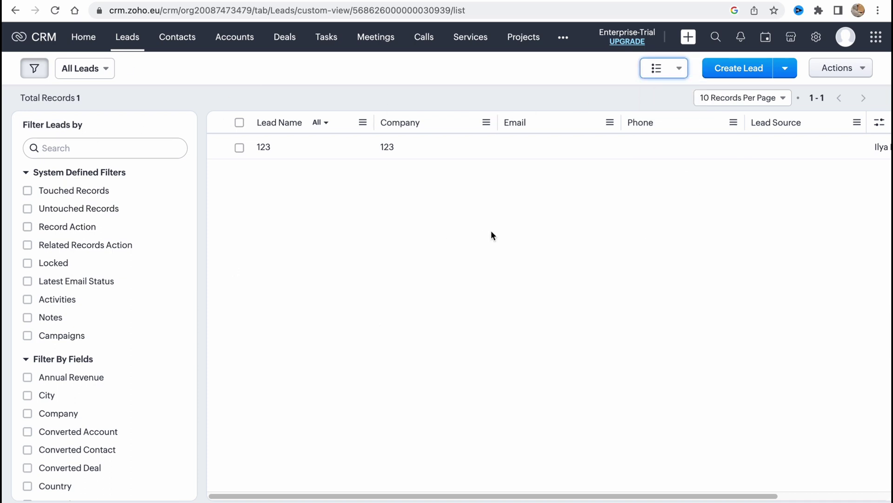
pyautogui.click(670, 71)
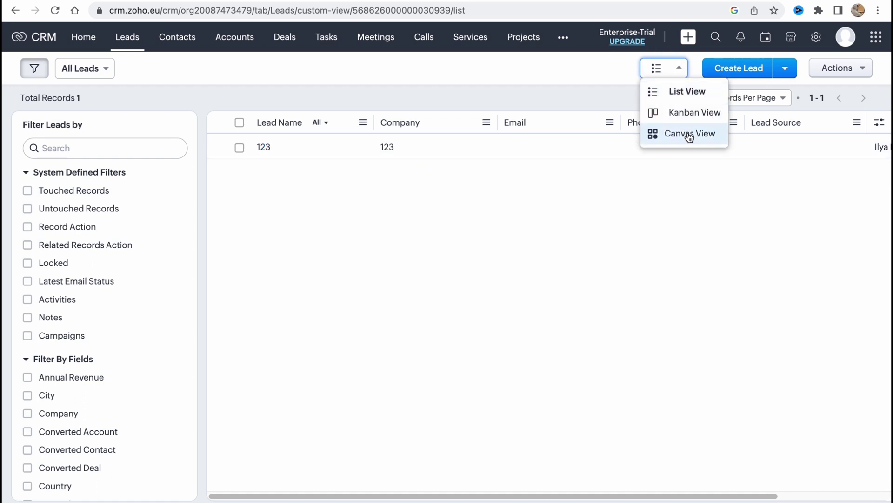
pyautogui.click(689, 112)
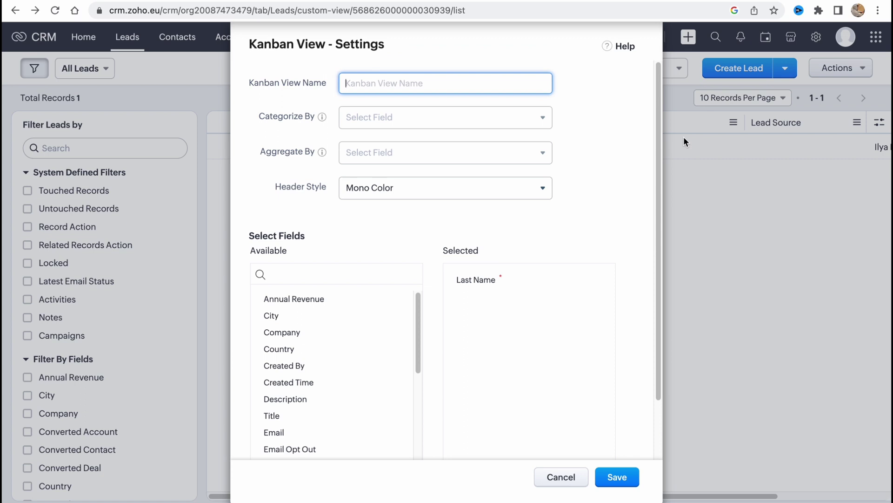
# Name the Kanban view 1123, categorize by Lead Source, aggregate by Annual Revenue, and save.
pyautogui.click(619, 477)
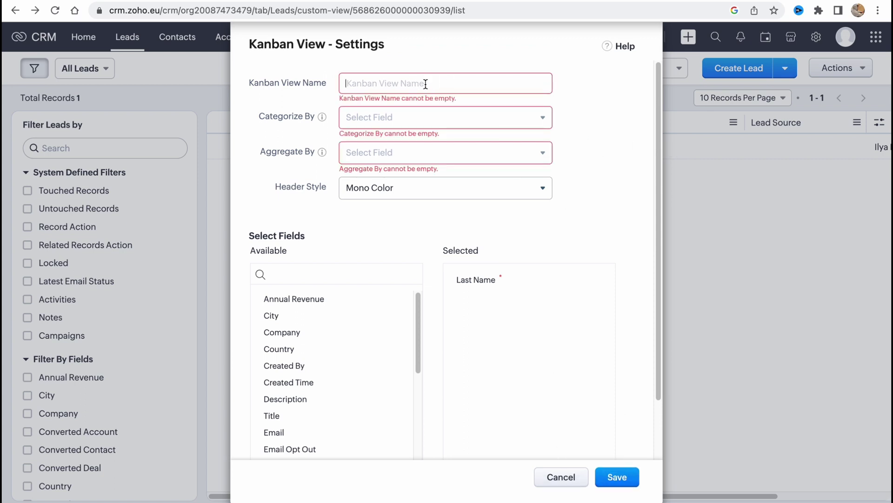
pyautogui.write('1123')
pyautogui.click(404, 117)
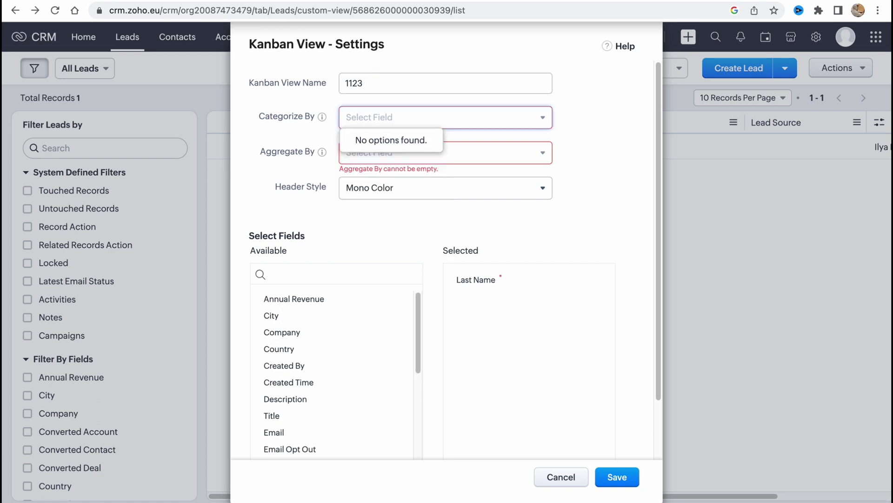
pyautogui.click(466, 120)
pyautogui.click(419, 124)
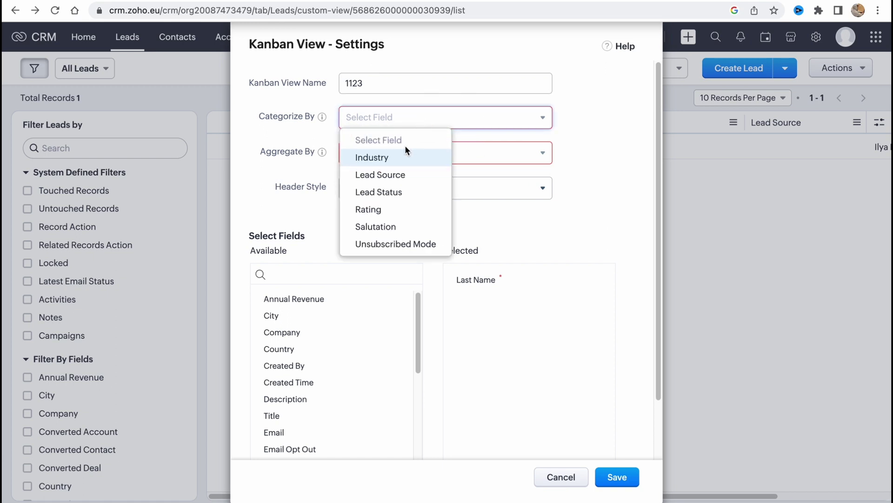
pyautogui.click(376, 176)
pyautogui.click(378, 161)
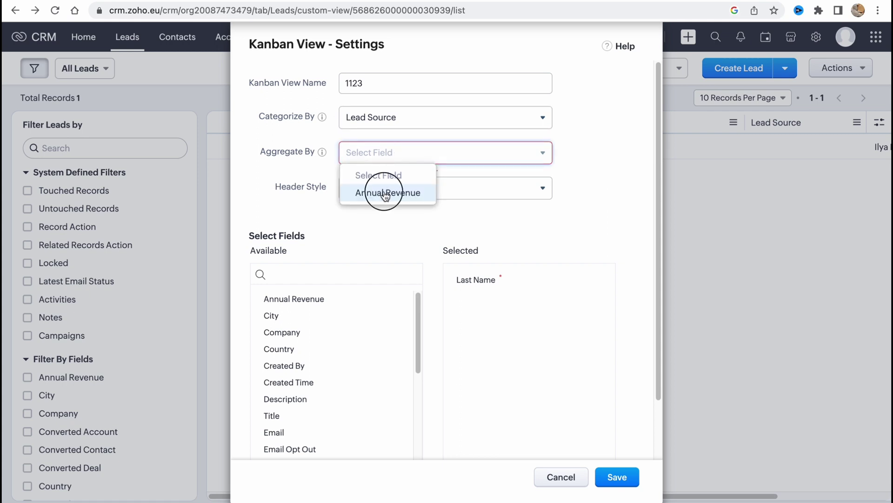
pyautogui.click(377, 192)
pyautogui.click(617, 477)
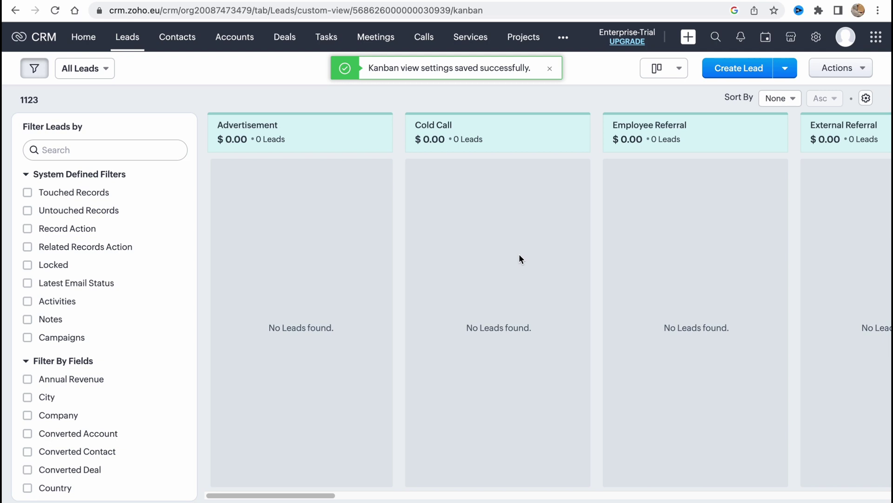
# Scroll across the Kanban columns, then switch to the Contacts module.
pyautogui.hscroll(8, 520, 253)
pyautogui.hscroll(8, 520, 258)
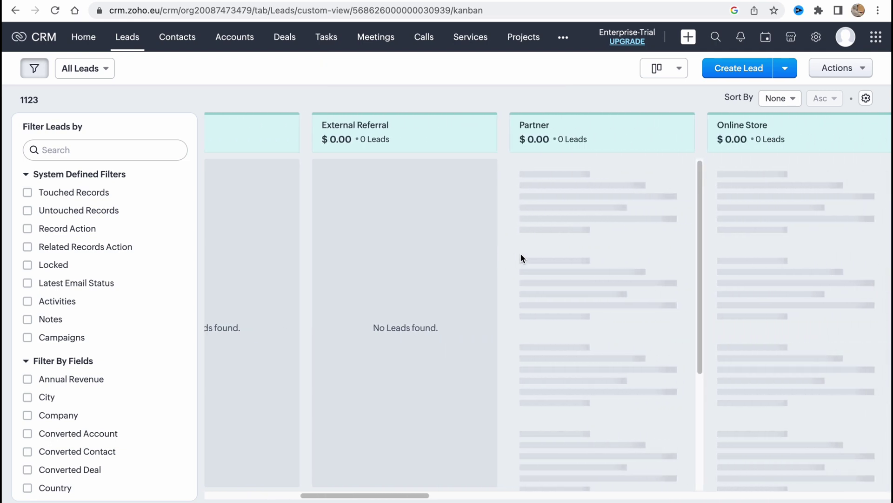
pyautogui.hscroll(-12, 512, 255)
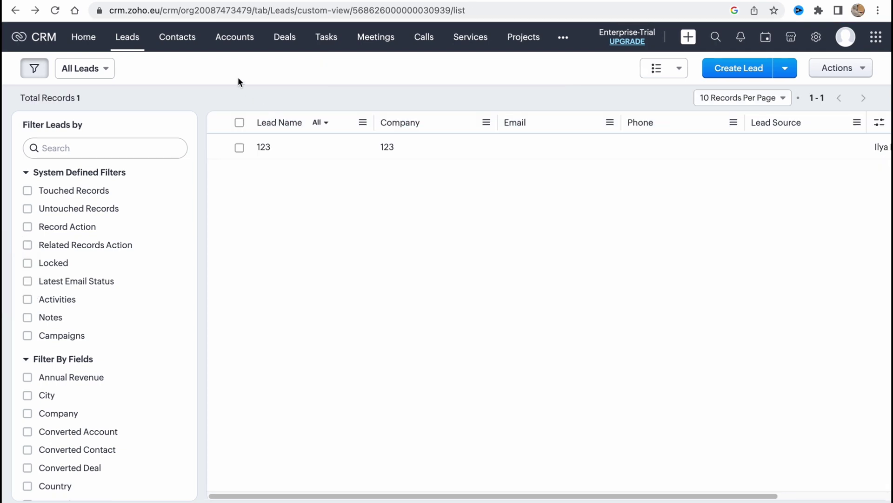
pyautogui.click(188, 42)
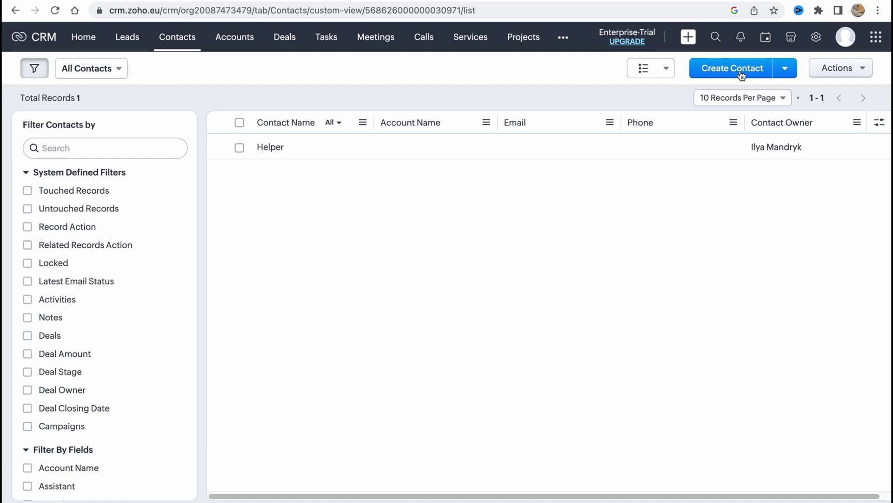
# Preview Create Contact, the import options and the bulk Actions menu, then open Accounts.
pyautogui.click(737, 69)
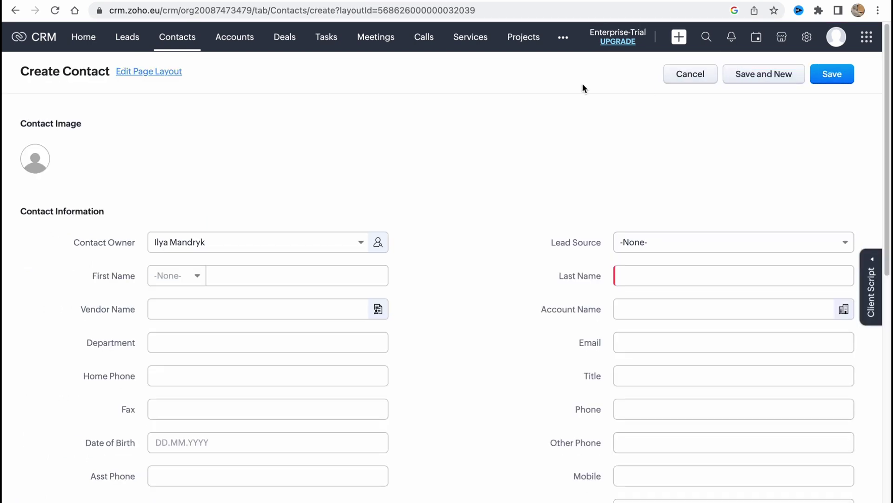
pyautogui.click(15, 11)
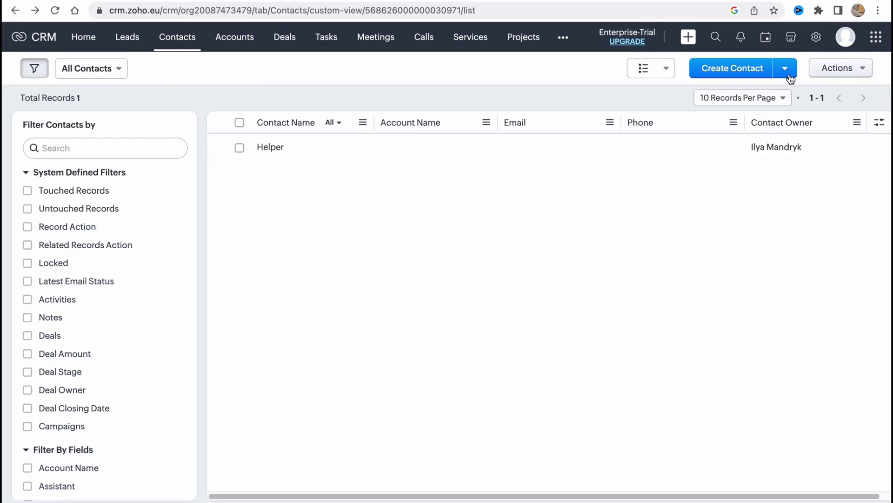
pyautogui.click(786, 70)
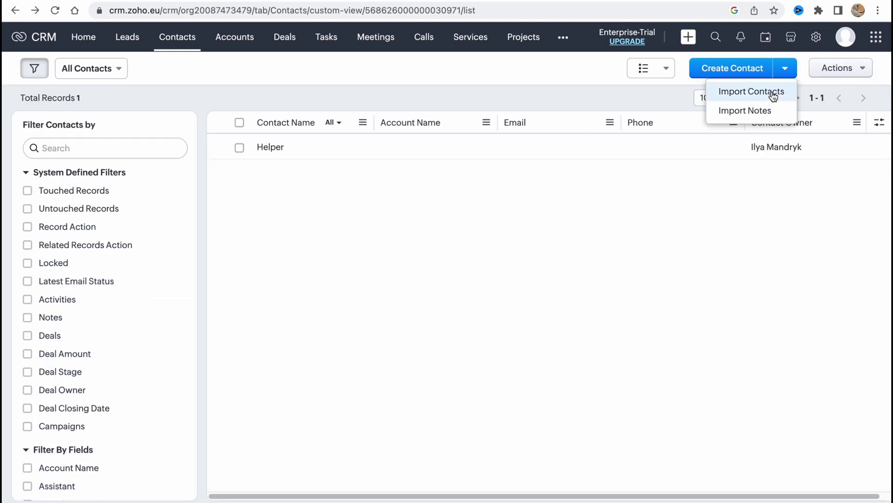
pyautogui.click(867, 69)
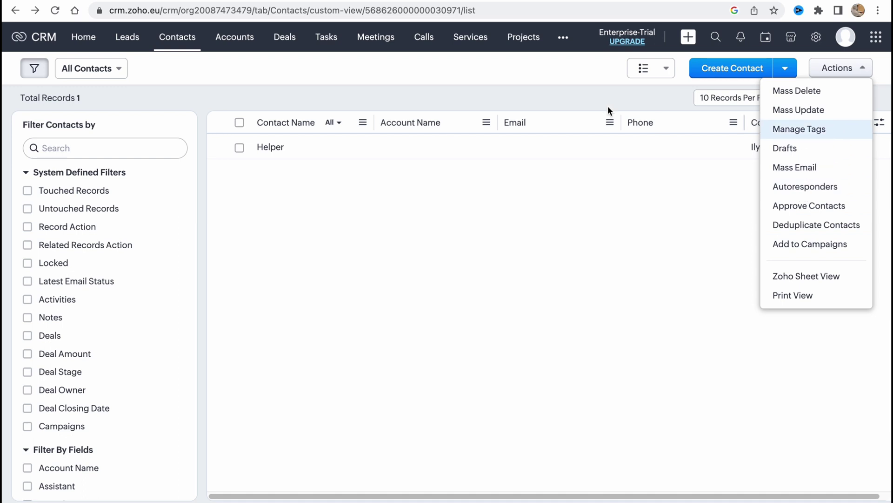
pyautogui.click(236, 40)
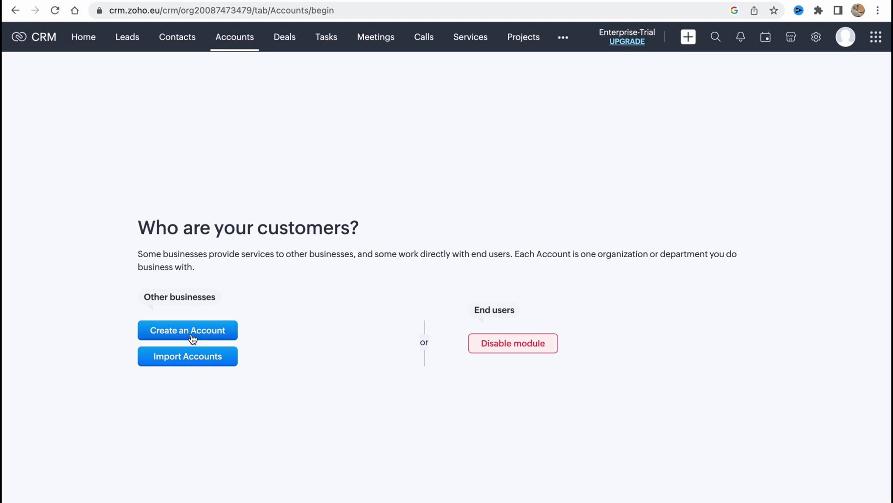
# Create and save an account named 123, then go back to All Accounts.
pyautogui.click(193, 335)
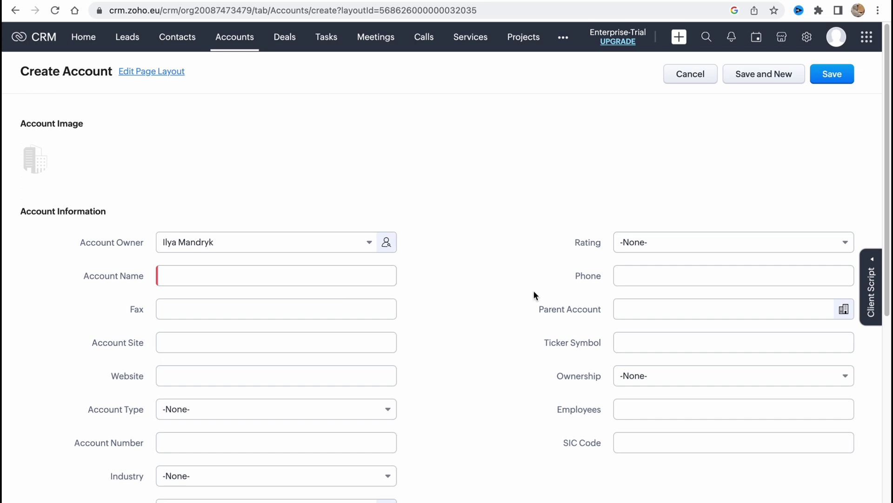
pyautogui.click(219, 278)
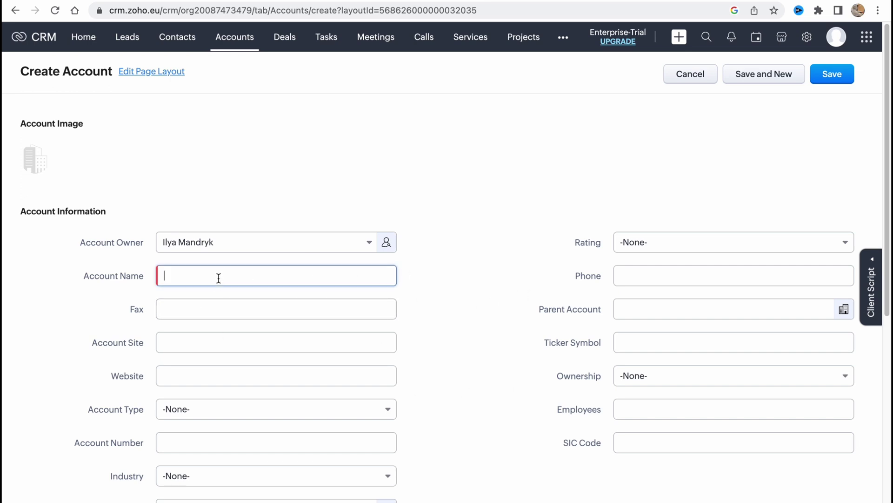
pyautogui.write('123')
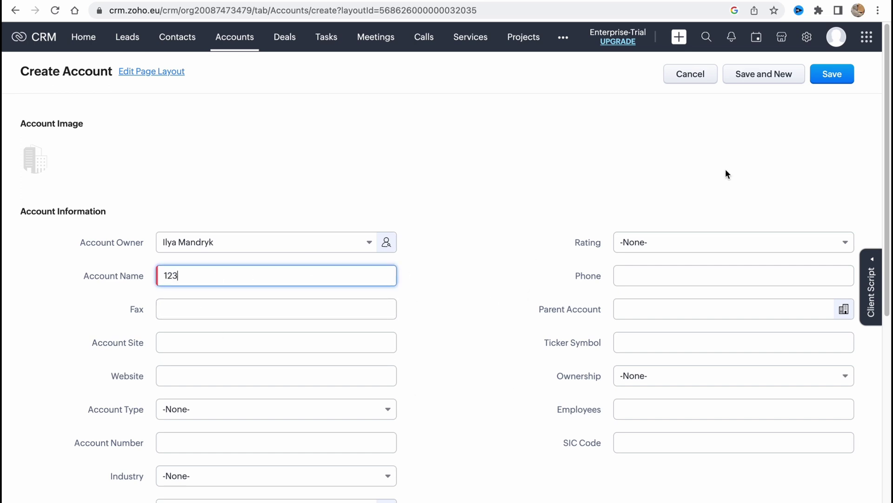
pyautogui.click(835, 81)
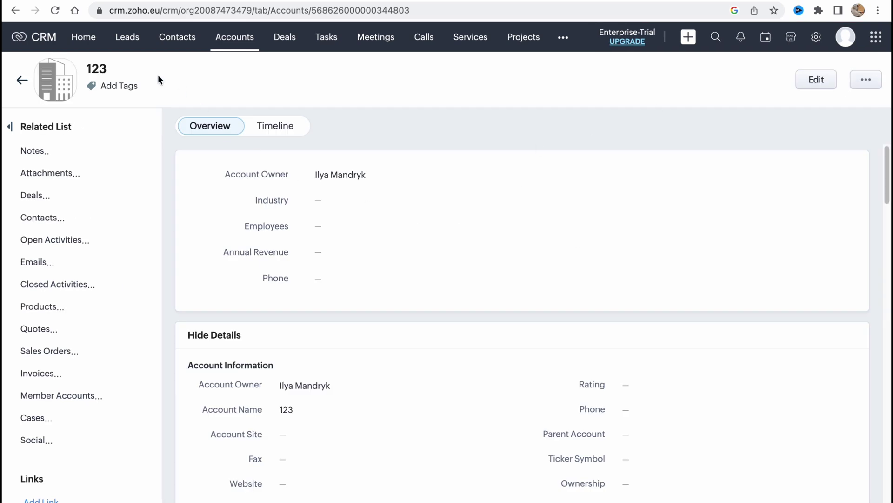
pyautogui.click(18, 81)
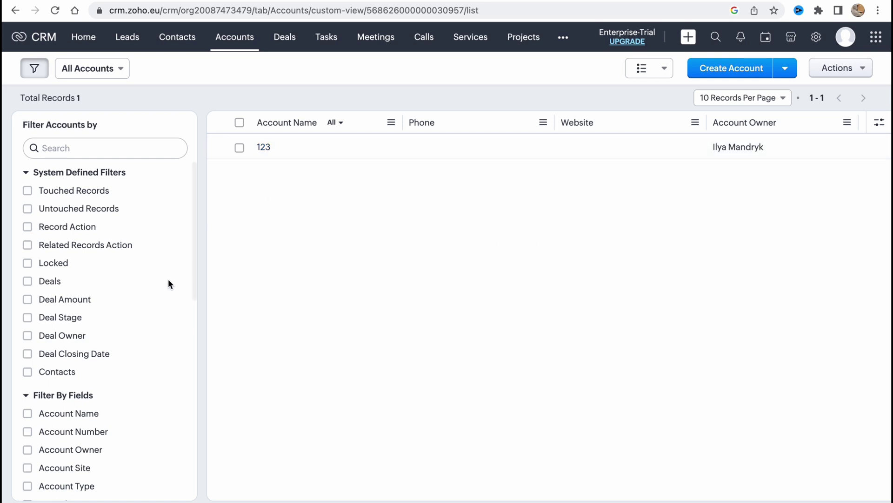
# Open a new deal form and highlight the Deal Name, Type and Expected Revenue labels.
pyautogui.click(293, 43)
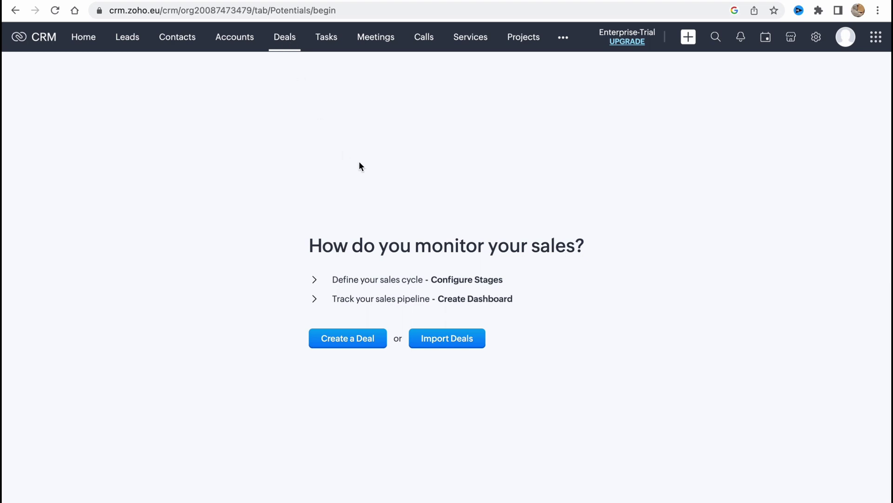
pyautogui.click(357, 344)
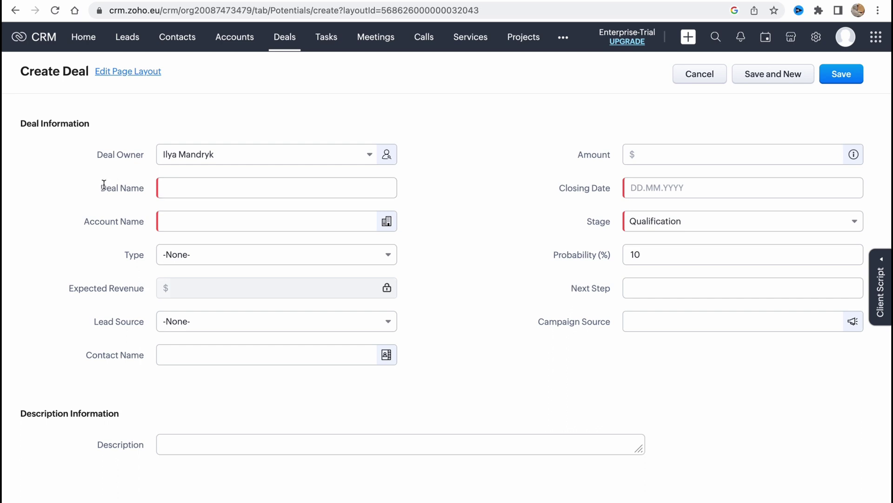
pyautogui.moveTo(100, 188); pyautogui.dragTo(149, 227)
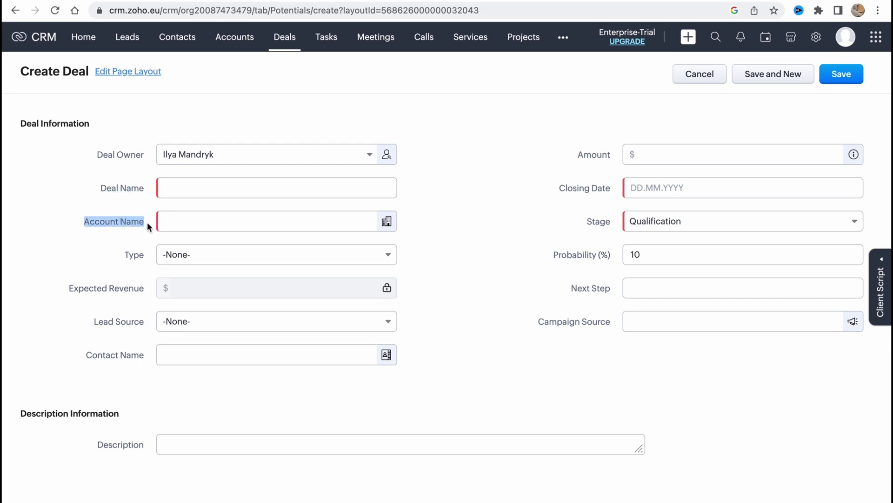
pyautogui.moveTo(131, 256); pyautogui.dragTo(145, 257)
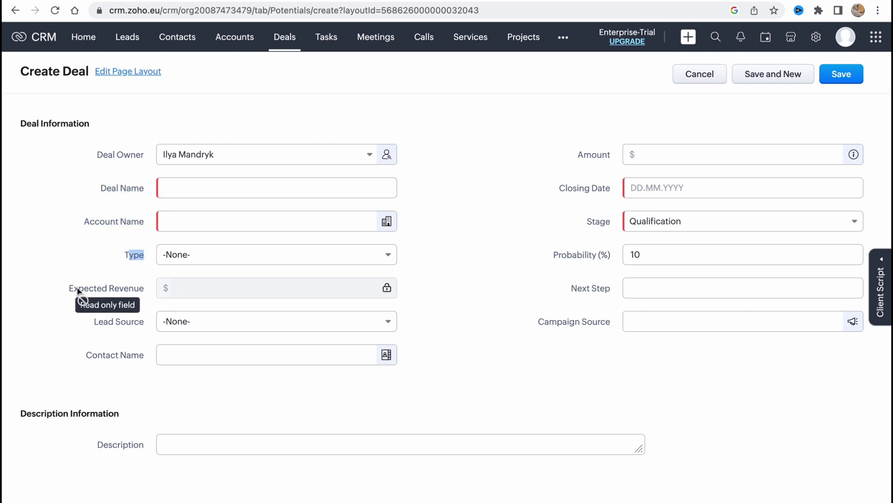
pyautogui.moveTo(78, 288); pyautogui.dragTo(126, 295)
# Highlight Contact Name and Amount, open and close the Closing Date calendar, then select Probability.
pyautogui.click(142, 323)
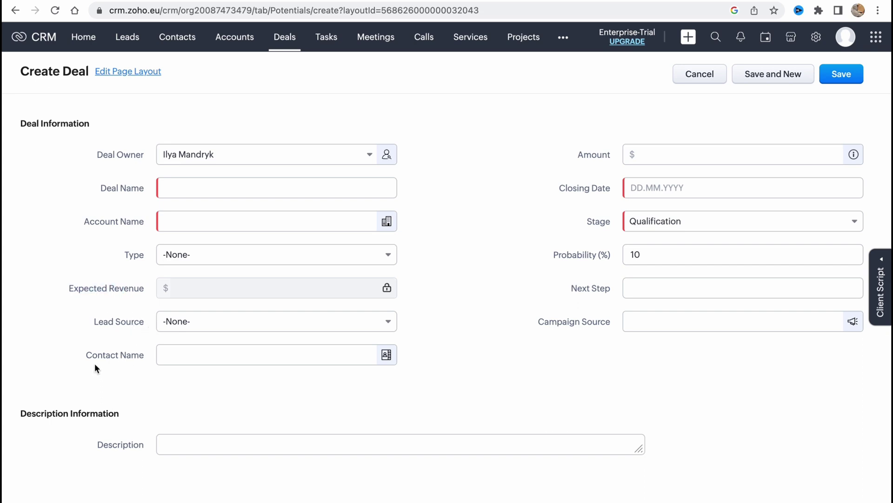
pyautogui.moveTo(103, 362); pyautogui.dragTo(129, 366)
pyautogui.moveTo(584, 155); pyautogui.dragTo(598, 156)
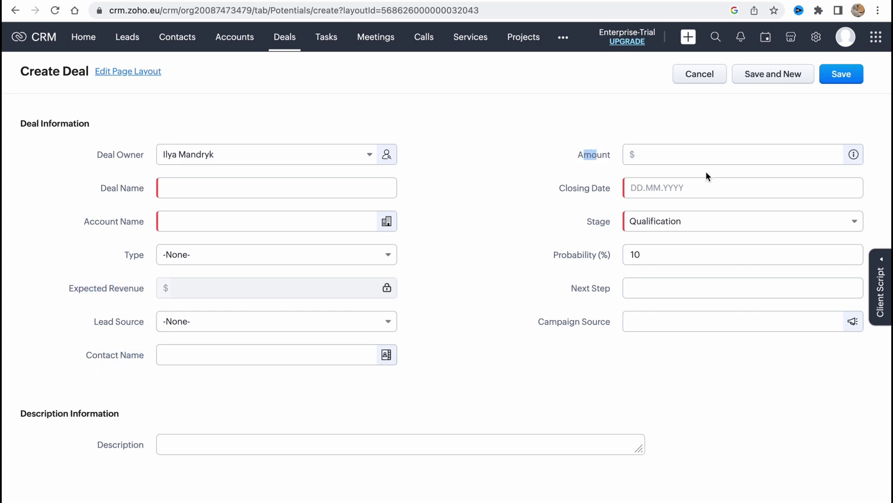
pyautogui.click(679, 179)
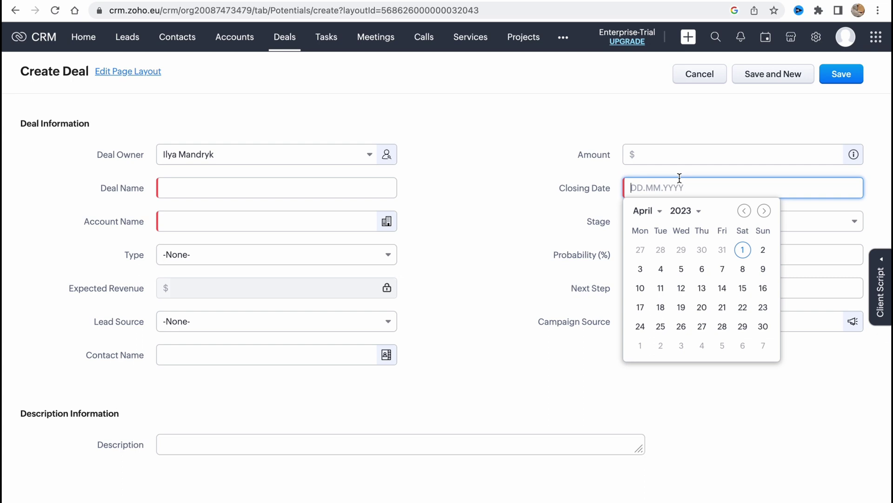
pyautogui.click(563, 187)
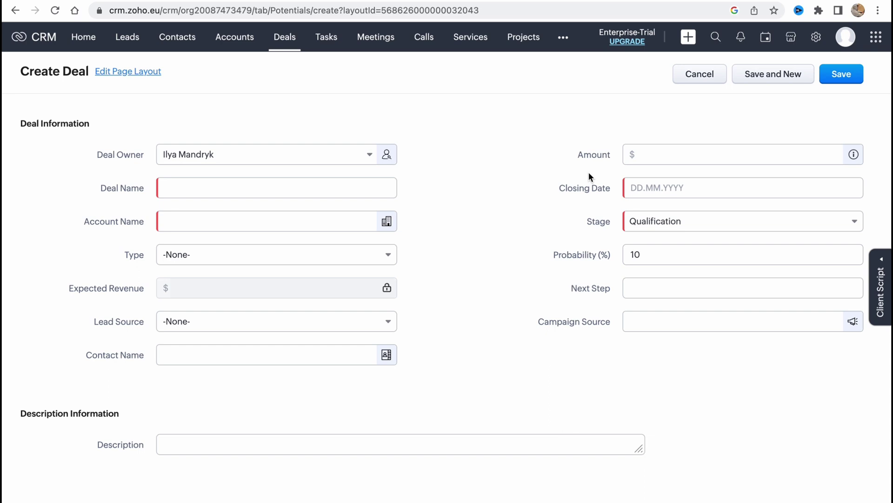
pyautogui.click(585, 249)
# Start a new task from the Tasks module, then switch to the Meetings module.
pyautogui.click(326, 39)
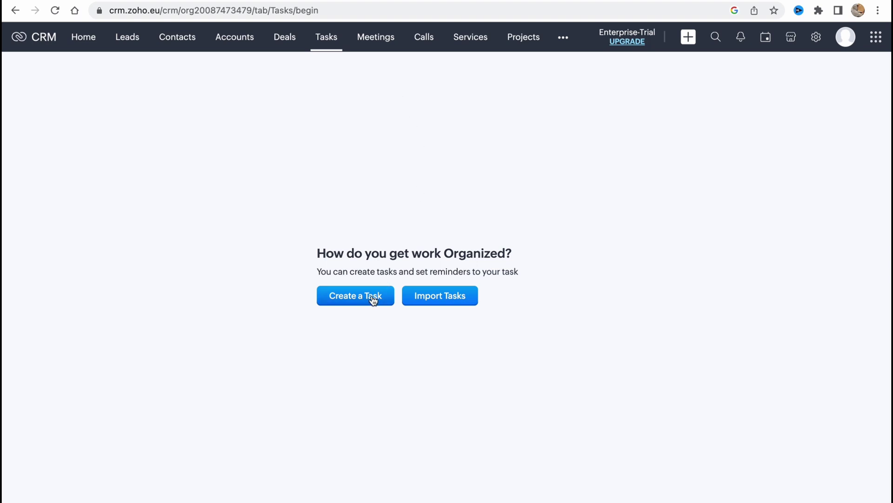
pyautogui.click(371, 301)
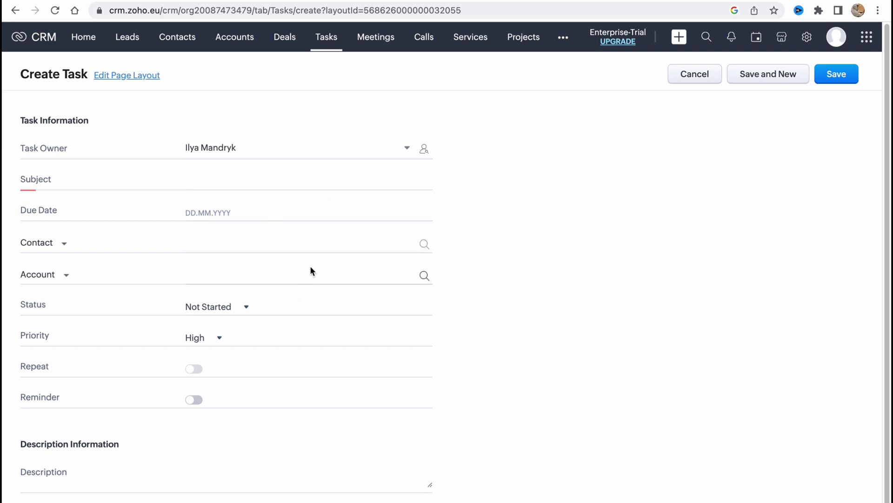
pyautogui.click(379, 48)
# Start a new meeting, cancel it without saving, and show the Other Modules list.
pyautogui.click(344, 293)
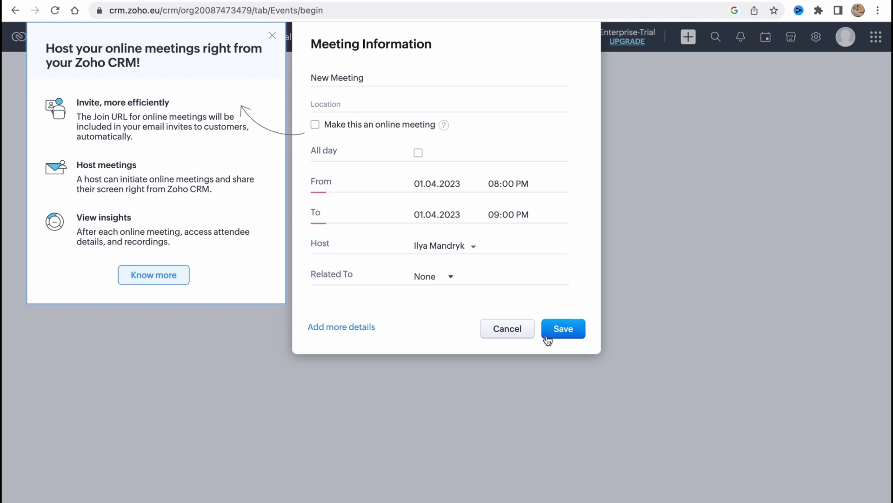
pyautogui.click(502, 330)
pyautogui.click(564, 38)
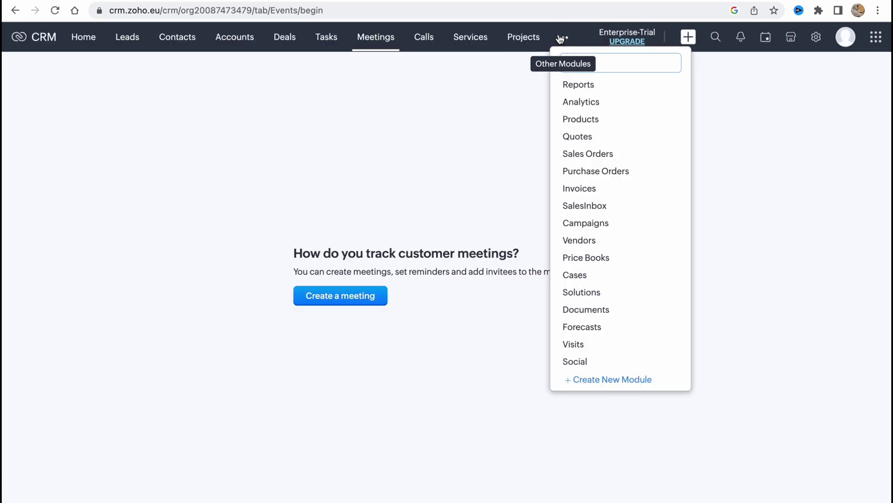
# Open Reports from Other Modules, scroll the All Reports list, then reopen Other Modules.
pyautogui.click(582, 84)
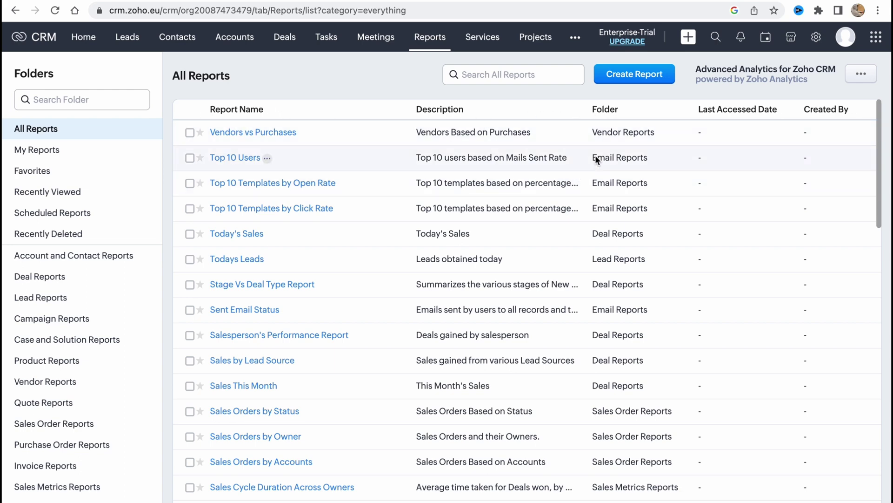
pyautogui.scroll(-3, 351, 269)
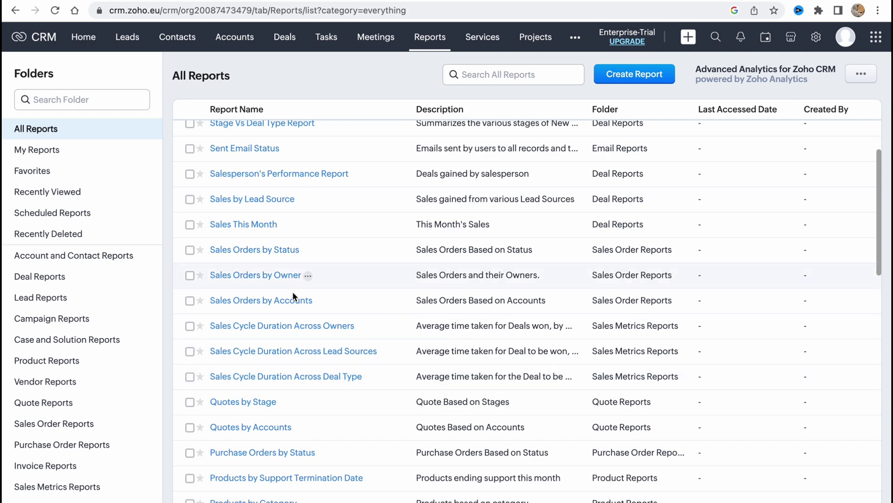
pyautogui.scroll(3, 427, 270)
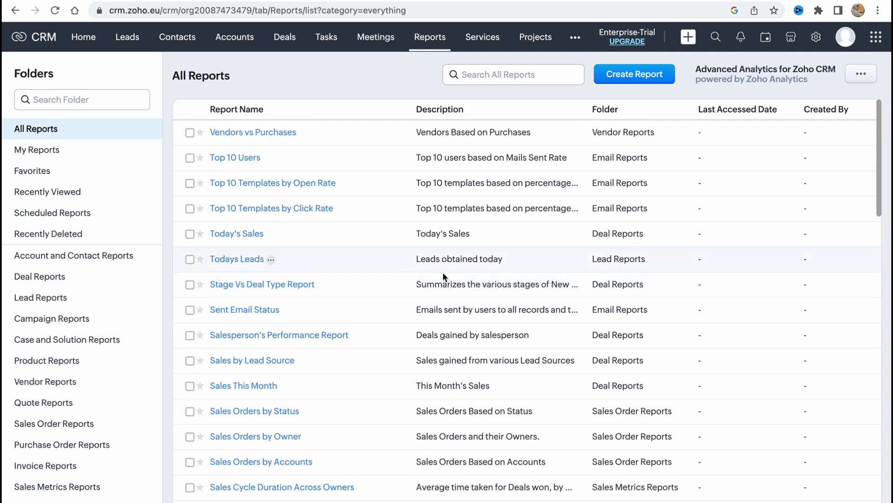
pyautogui.click(576, 36)
pyautogui.click(597, 101)
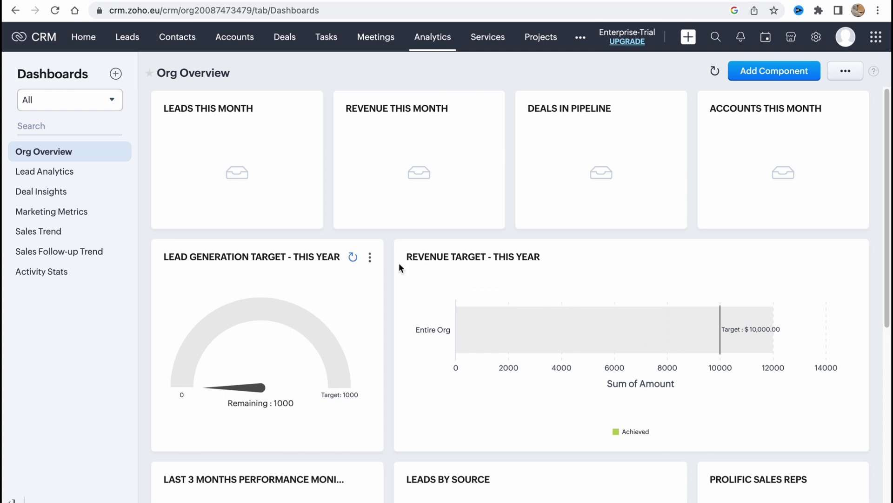
pyautogui.moveTo(405, 257); pyautogui.dragTo(491, 257)
pyautogui.tripleClick(164, 257)
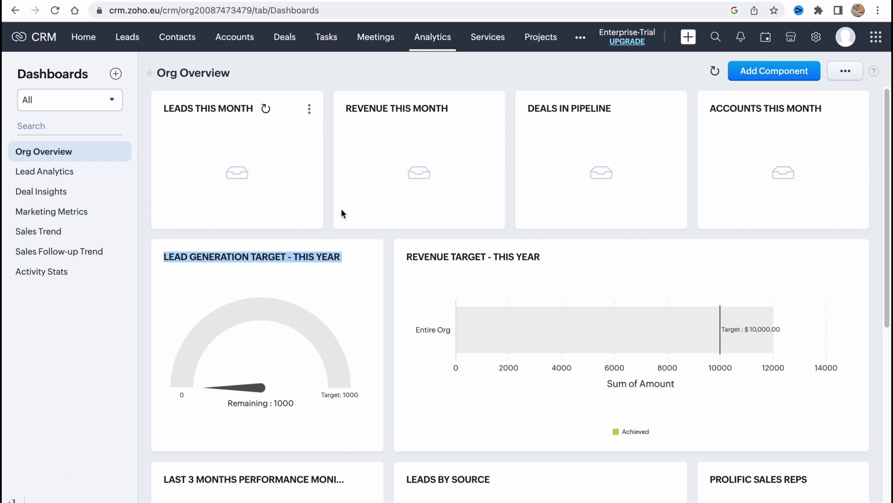
pyautogui.scroll(-2, 374, 286)
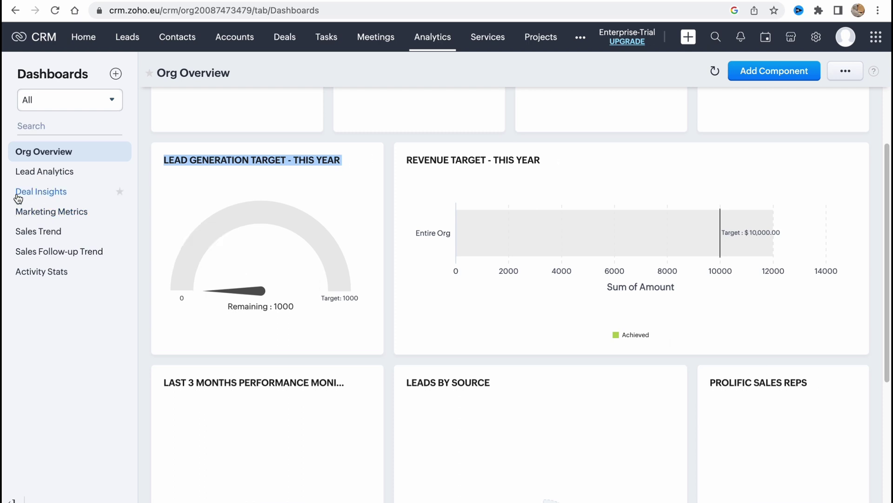
# View the Lead Analytics, Deal Insights, Marketing Metrics, Sales Trend and Sales Follow-up Trend dashboards.
pyautogui.click(41, 172)
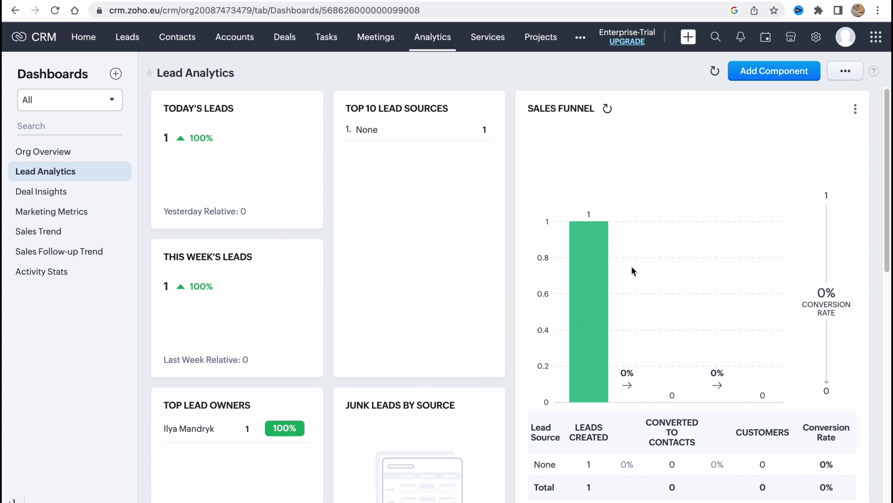
pyautogui.click(49, 195)
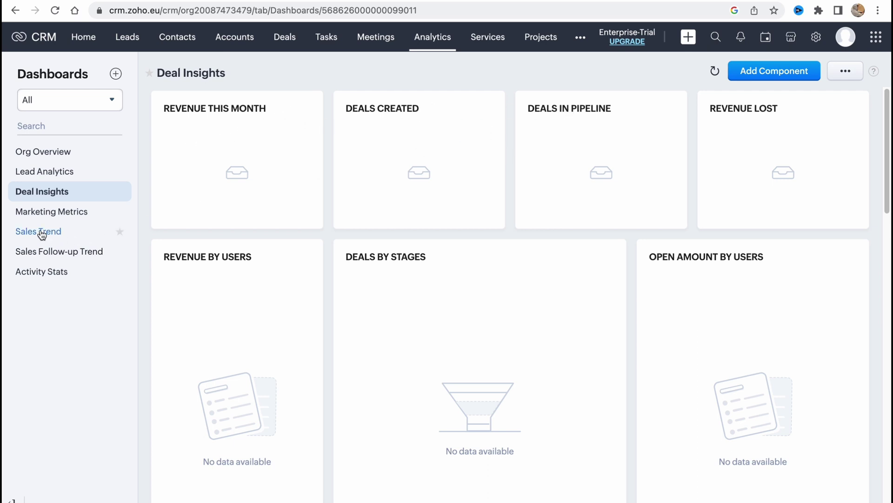
pyautogui.click(50, 219)
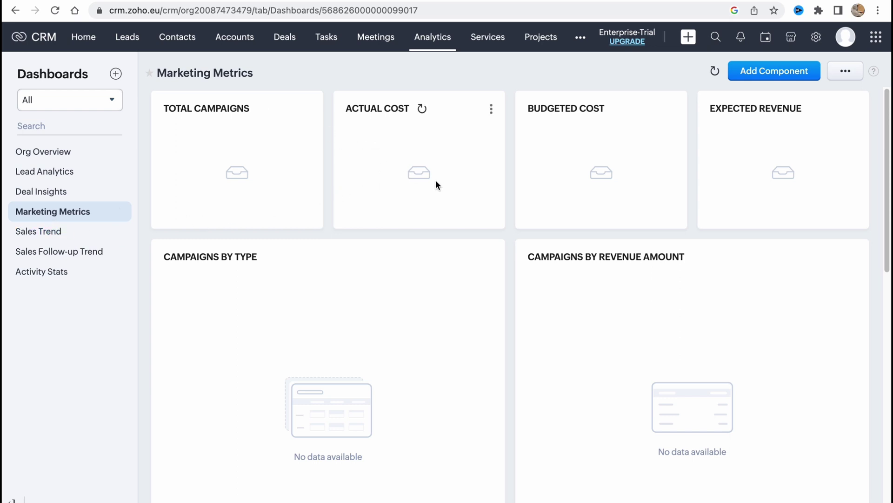
pyautogui.click(38, 231)
pyautogui.click(58, 251)
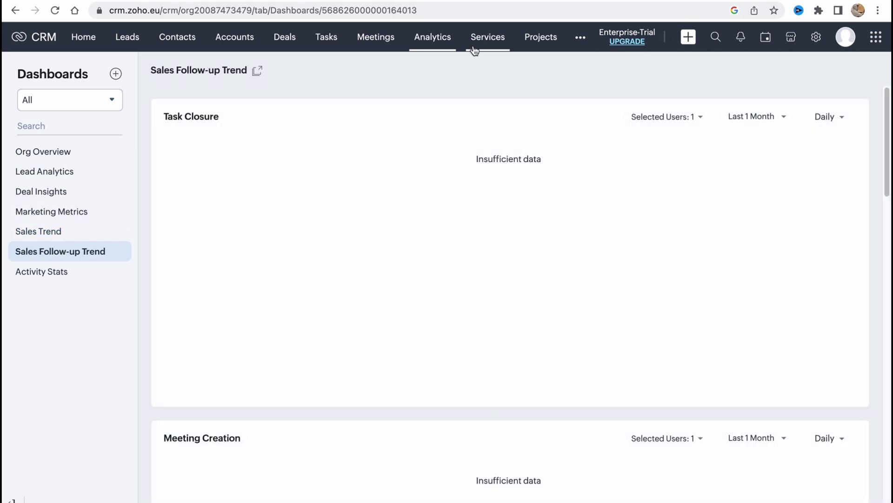
pyautogui.click(580, 39)
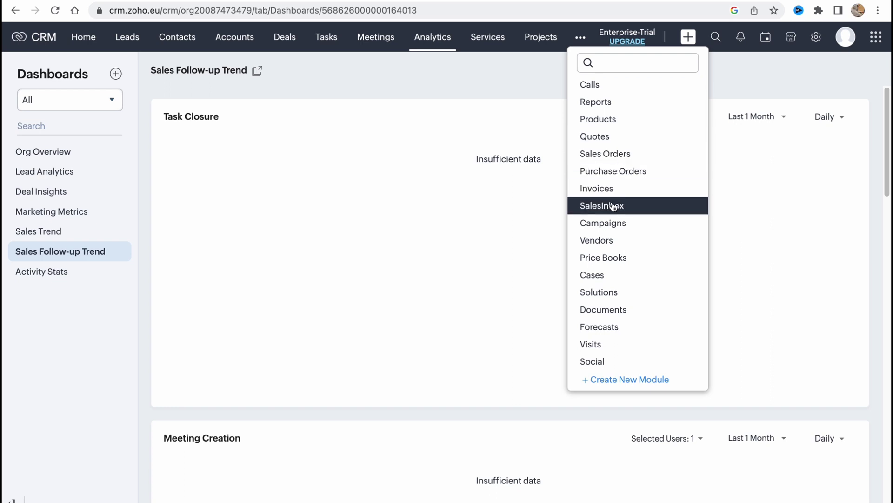
# Open the Zoho CRM upgrade page and review plan prices from Standard €14 to CRM Plus €57.
pyautogui.click(635, 43)
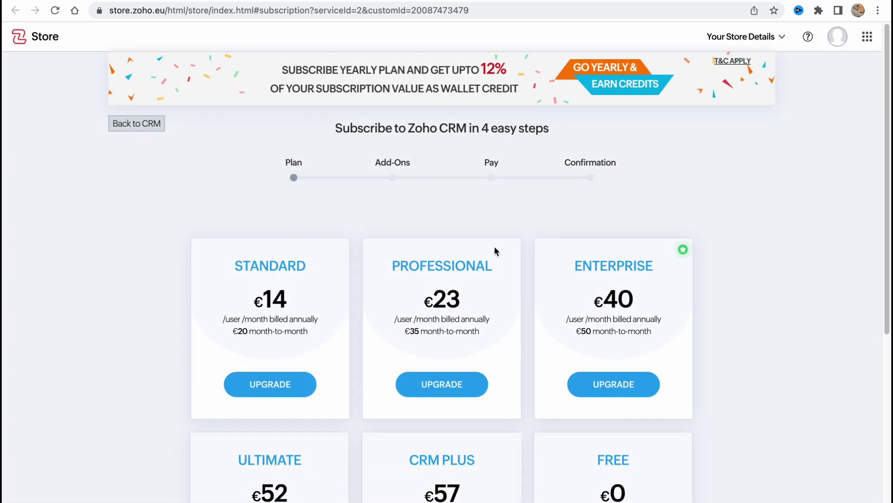
pyautogui.scroll(-3, 494, 251)
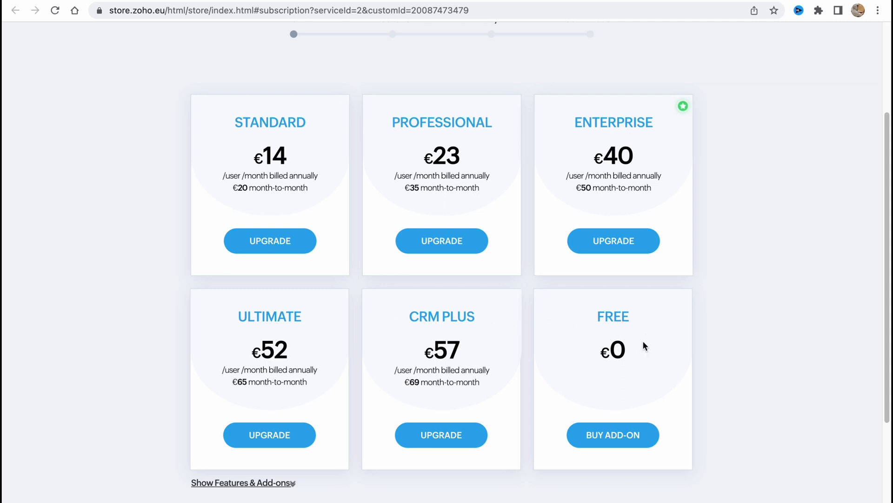
pyautogui.scroll(-2, 644, 346)
pyautogui.scroll(5, 412, 299)
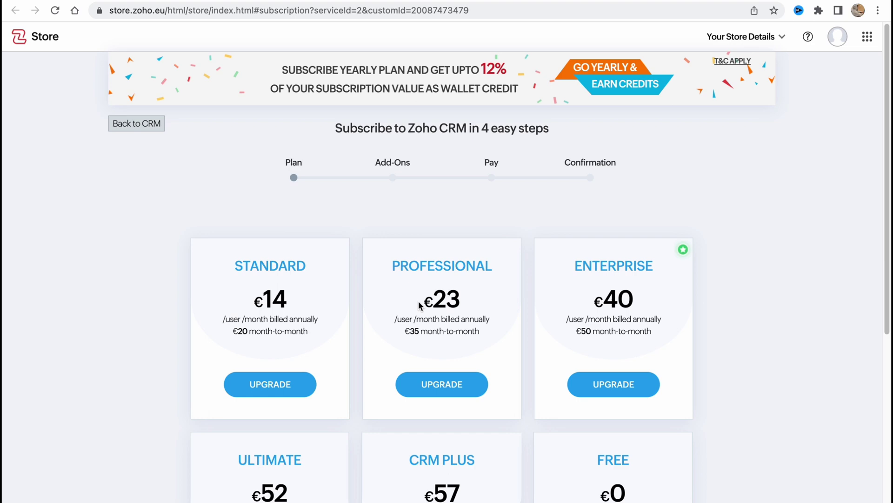
pyautogui.scroll(-4, 462, 323)
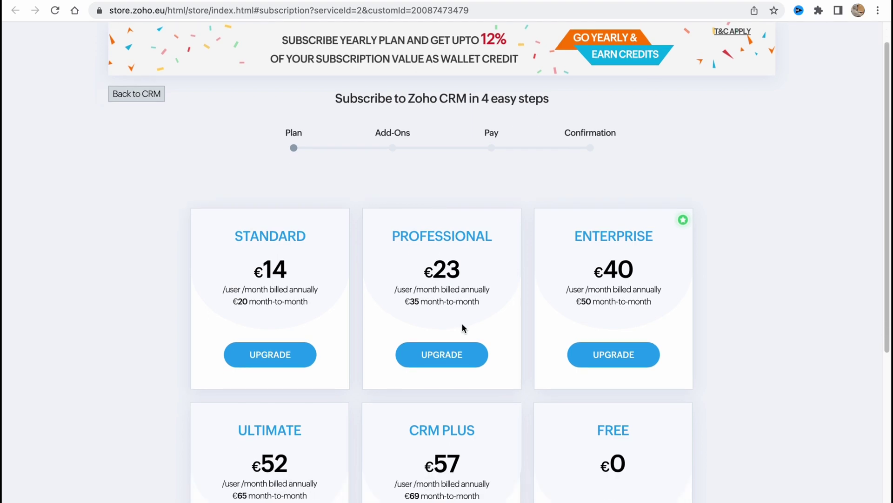
pyautogui.scroll(-3, 456, 331)
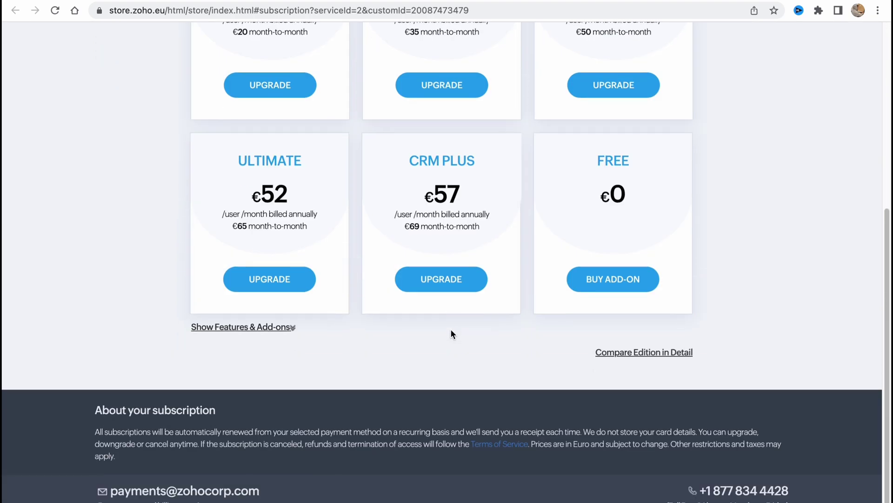
# Open the detailed Zoho CRM edition comparison and scroll through the feature table.
pyautogui.click(621, 353)
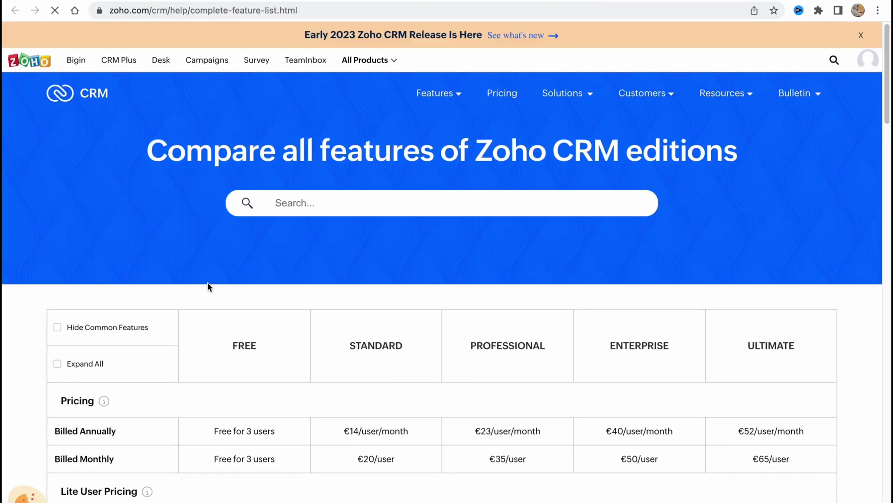
pyautogui.scroll(-3, 311, 323)
pyautogui.scroll(-5, 527, 263)
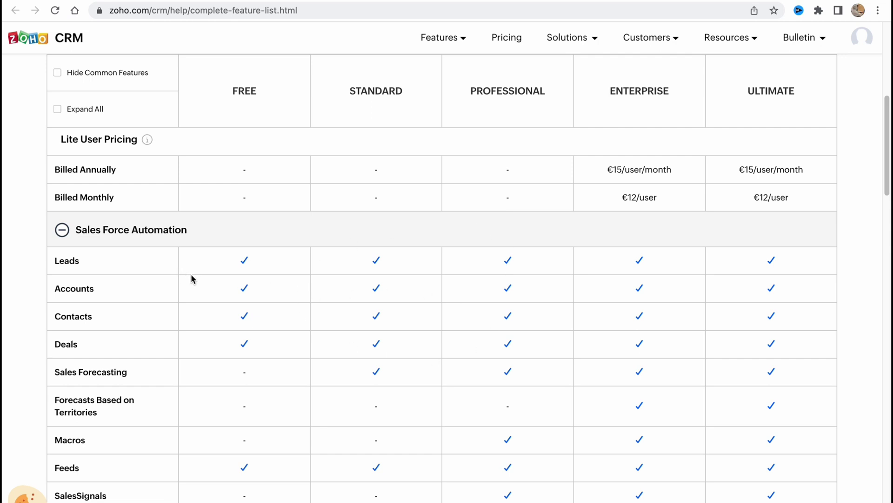
pyautogui.scroll(-1, 193, 275)
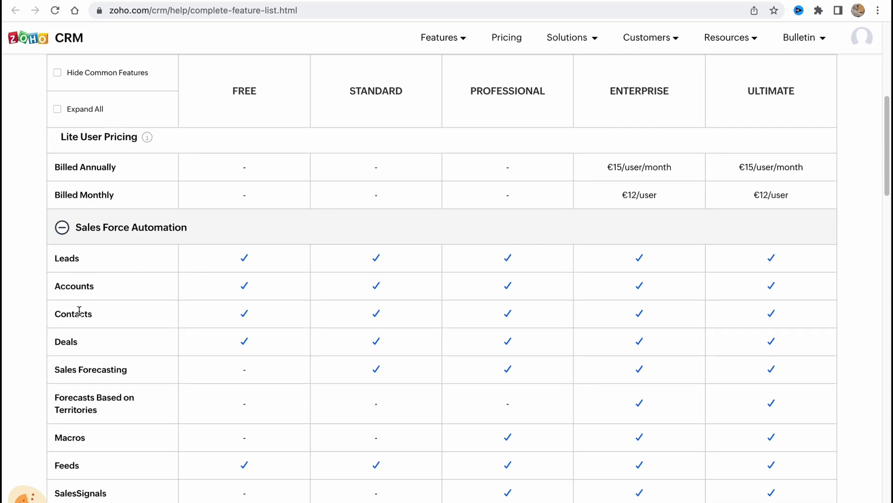
pyautogui.scroll(-2, 179, 361)
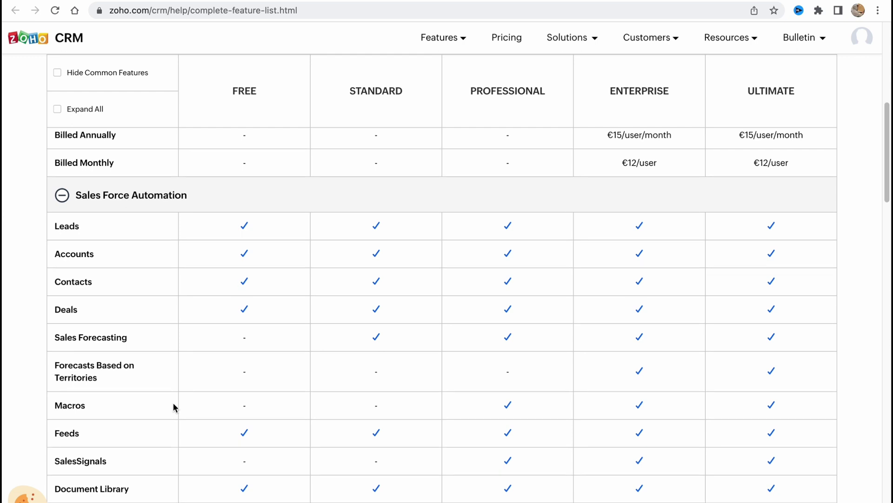
pyautogui.scroll(-3, 96, 416)
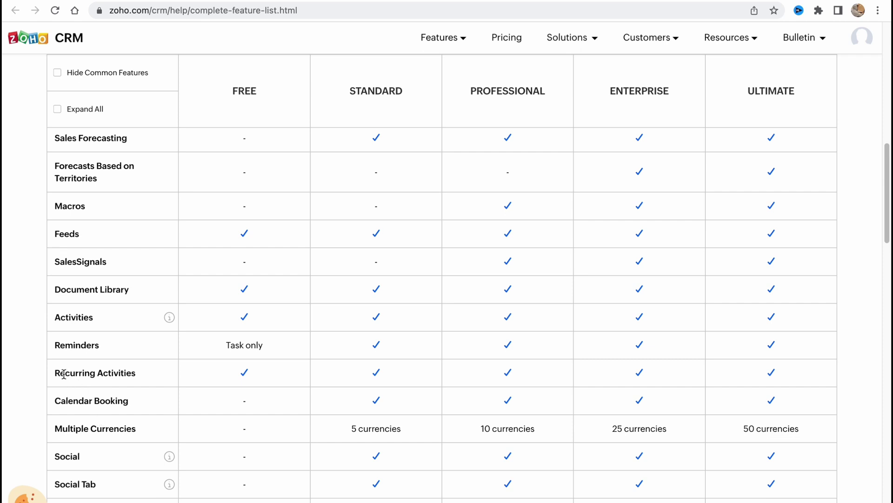
pyautogui.scroll(-2, 68, 346)
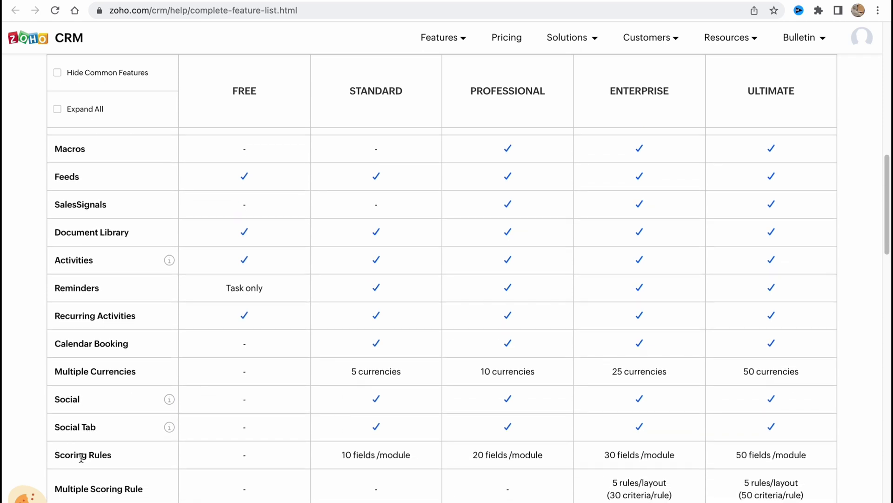
pyautogui.scroll(-2, 75, 454)
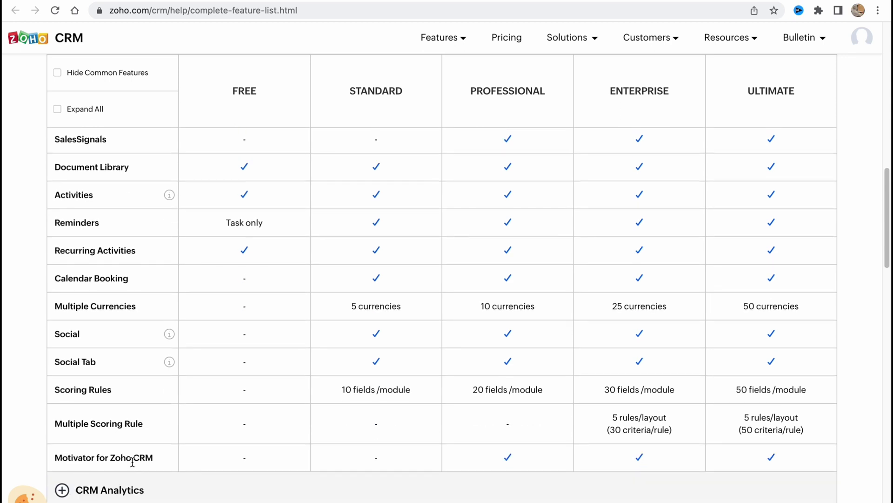
pyautogui.scroll(-3, 139, 414)
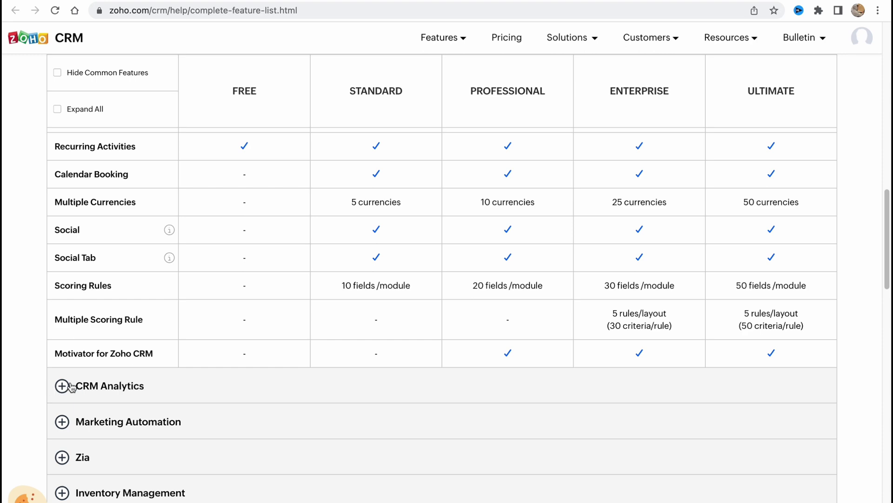
# Scroll down to the Zia section and expand its feature rows.
pyautogui.scroll(-12, 93, 401)
pyautogui.scroll(14, 84, 386)
pyautogui.scroll(-6, 88, 367)
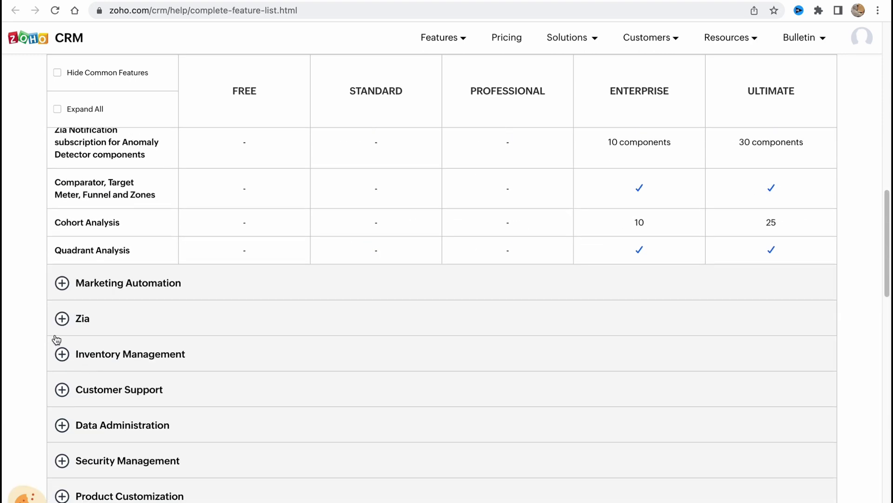
pyautogui.scroll(-9, 61, 321)
pyautogui.scroll(9, 63, 302)
pyautogui.click(62, 348)
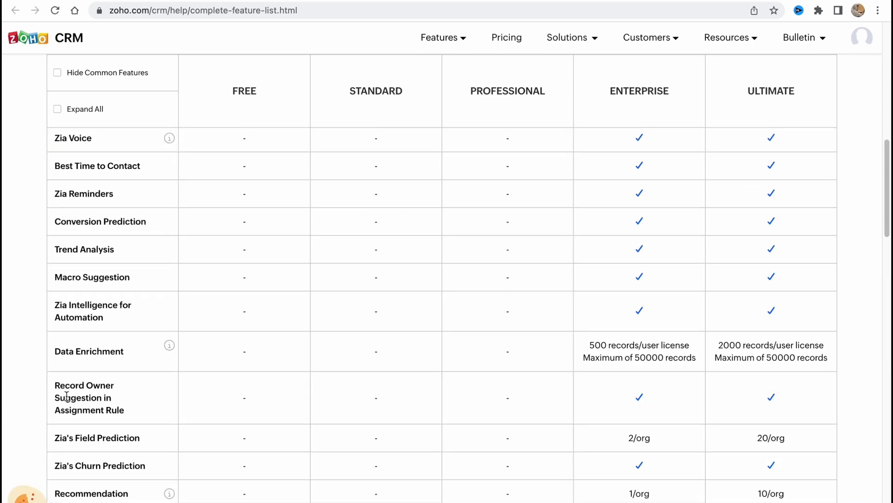
pyautogui.scroll(15, 222, 368)
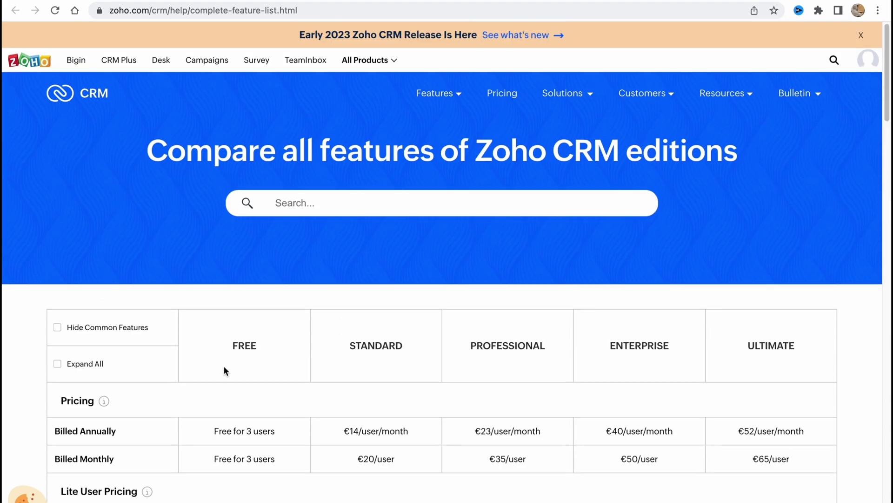